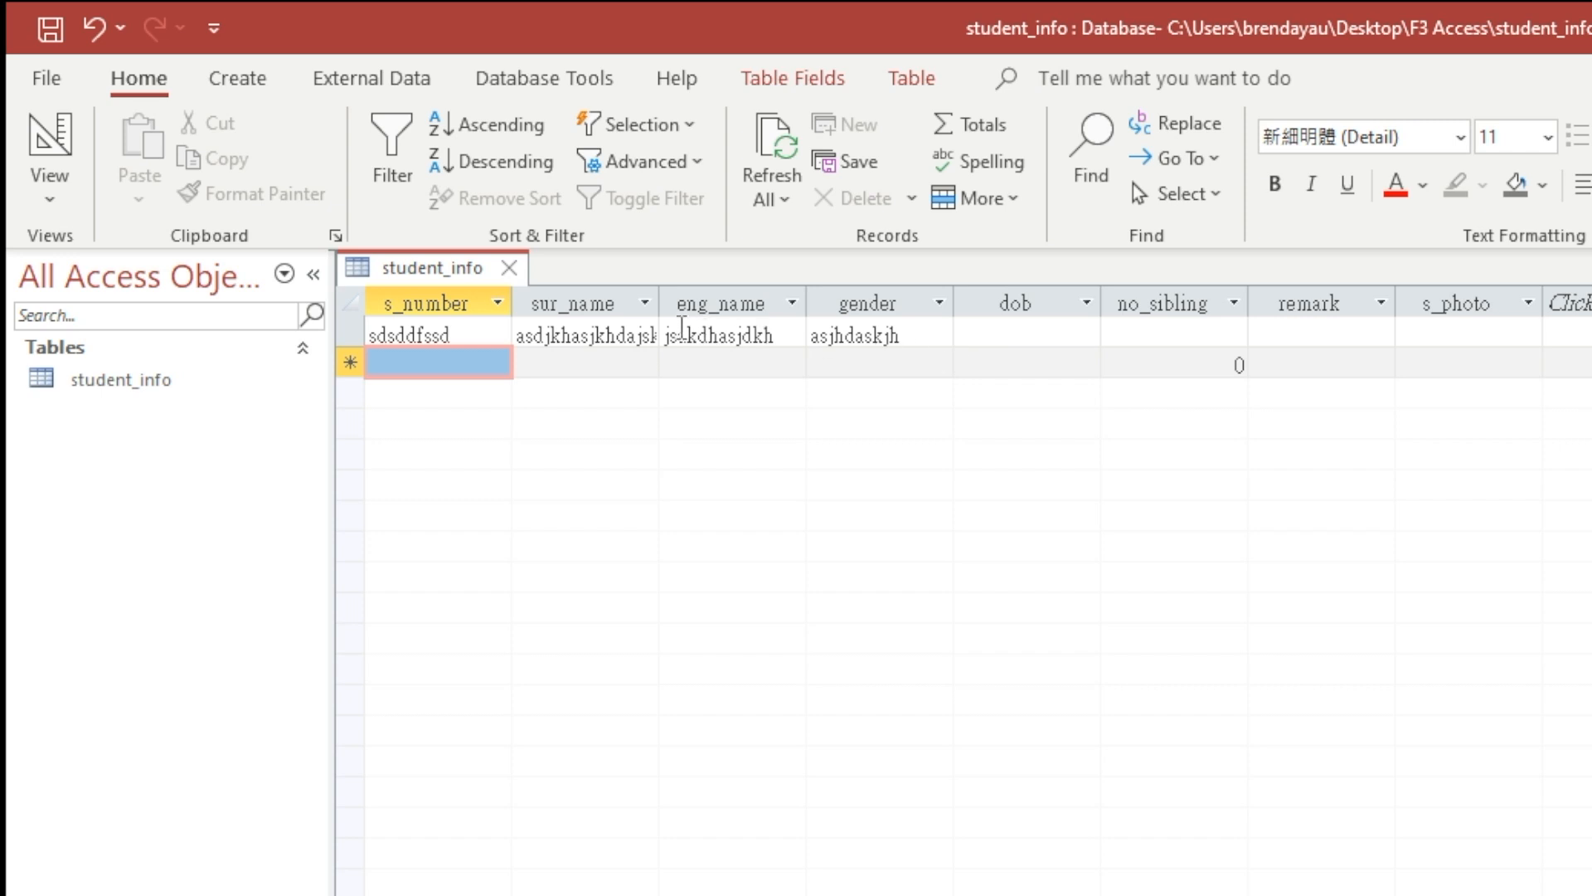
left_click(477, 333)
left_click(537, 331)
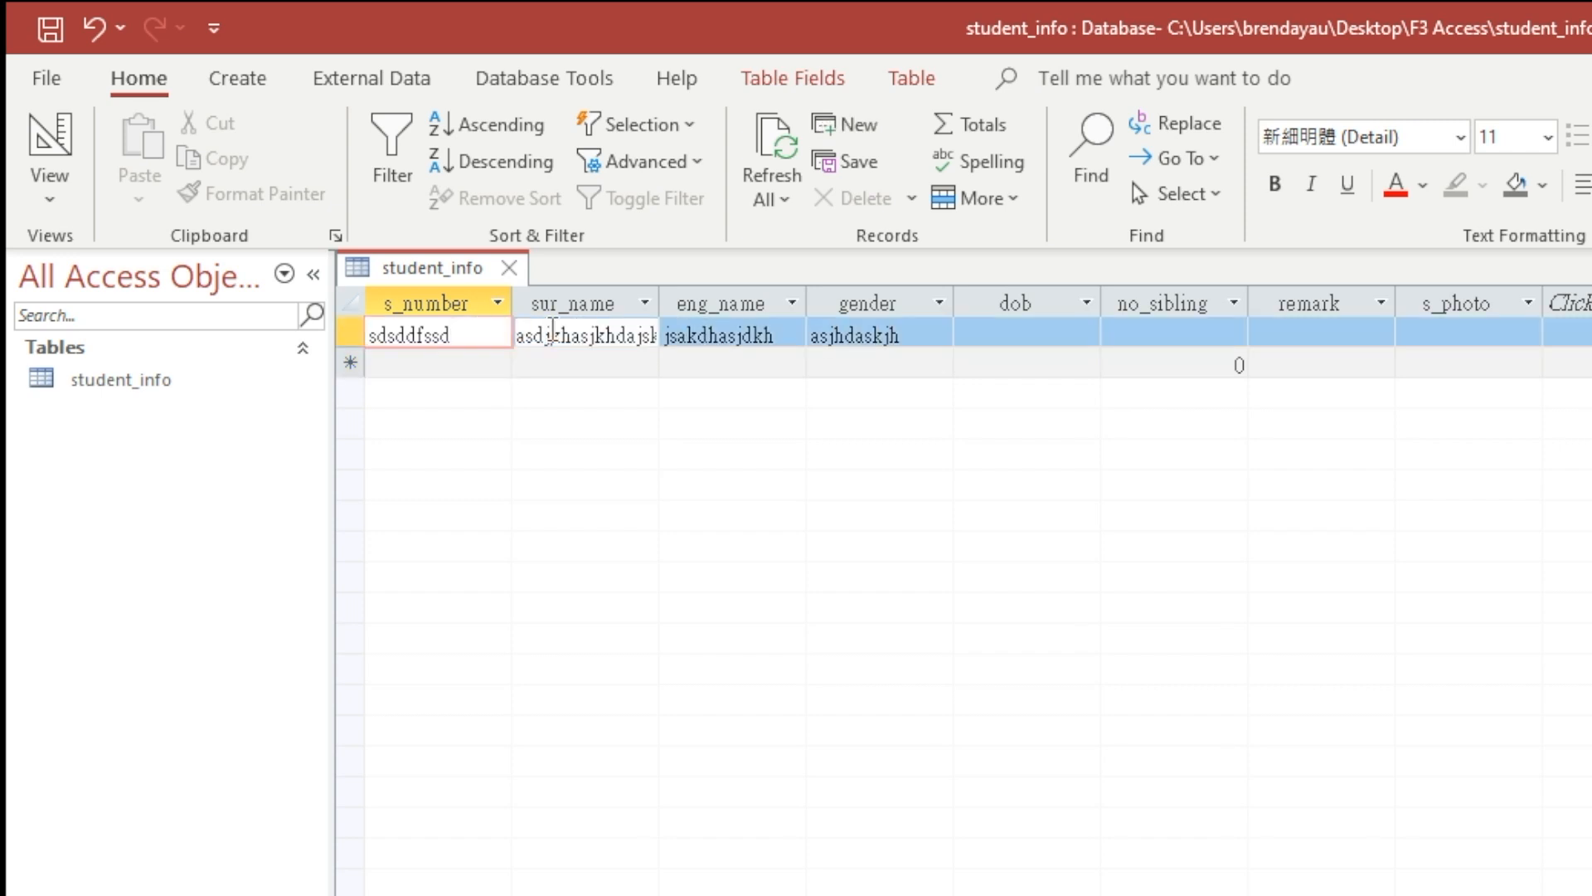
left_click(687, 334)
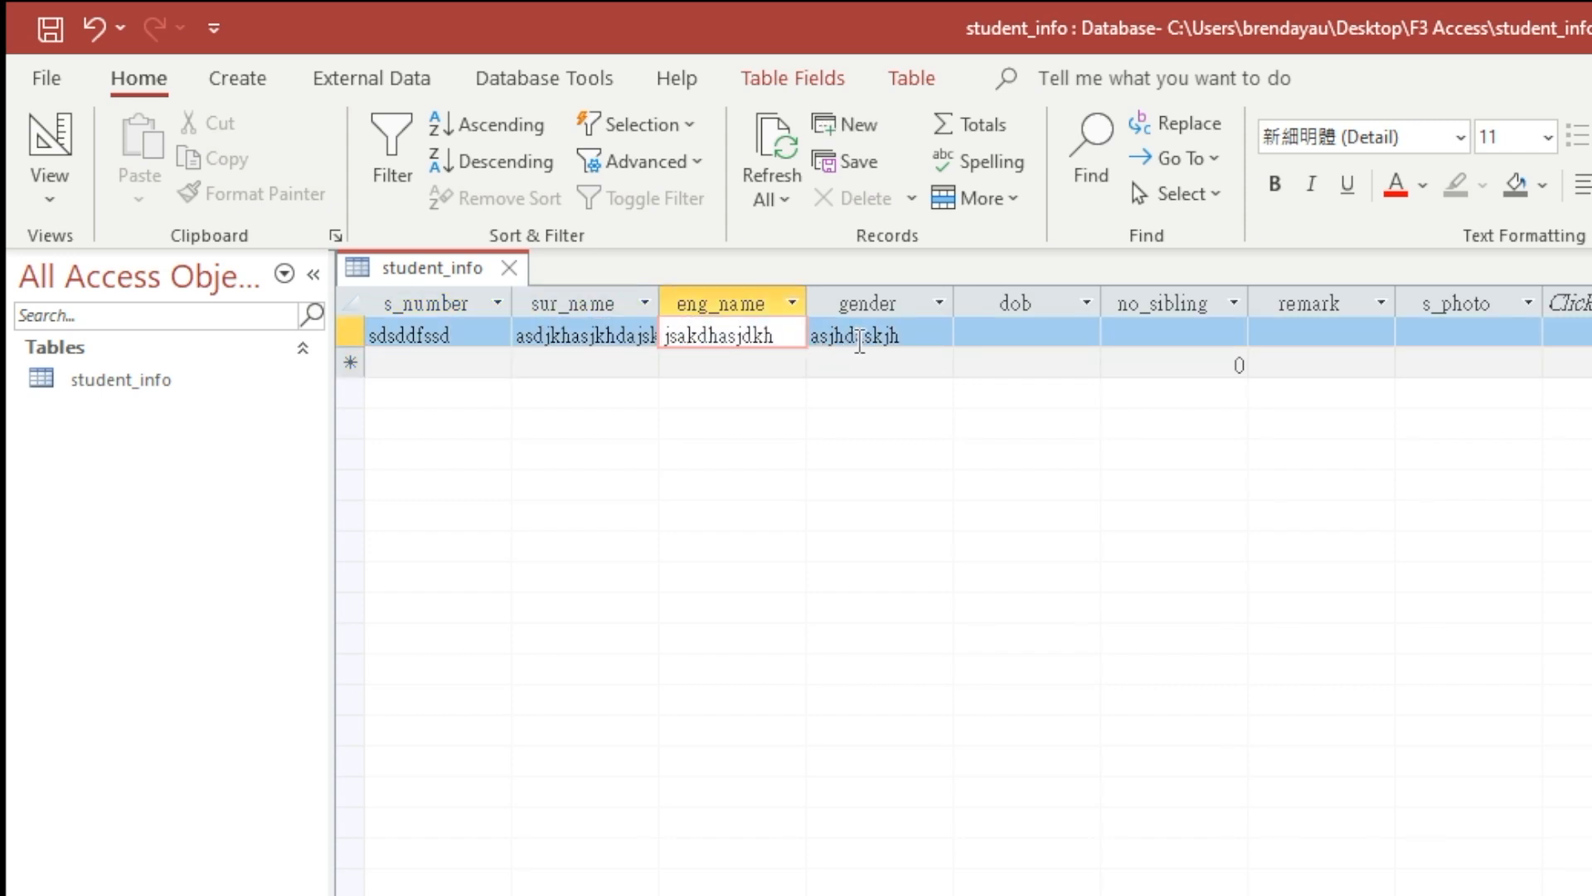
left_click(857, 334)
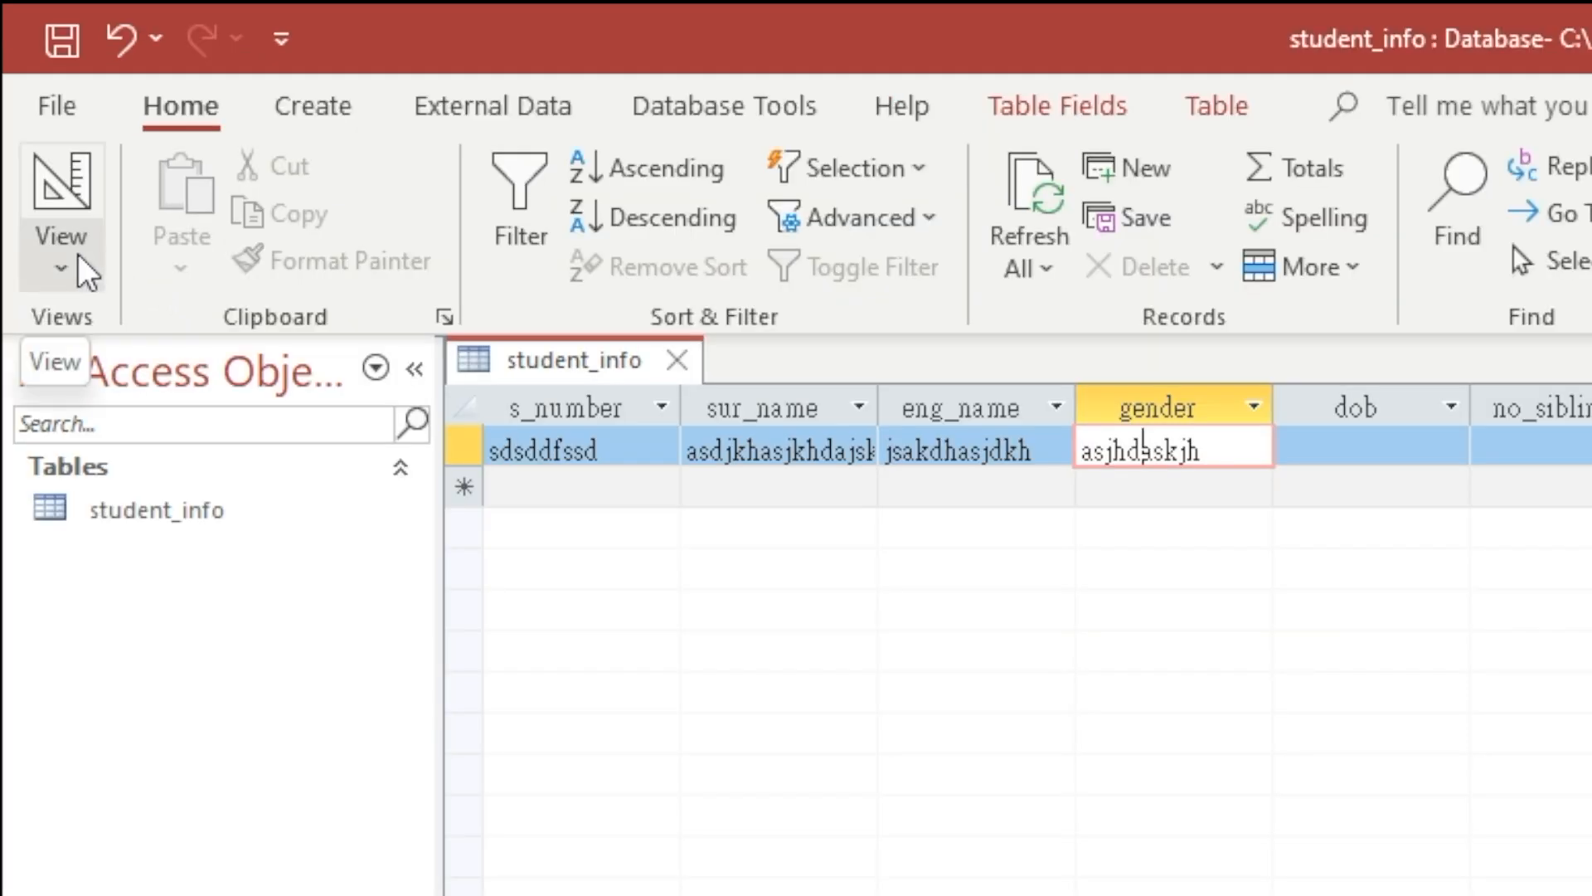
- Open the student_info table in Design View and examine the properties of the fields from sur_name to dob
left_click(83, 270)
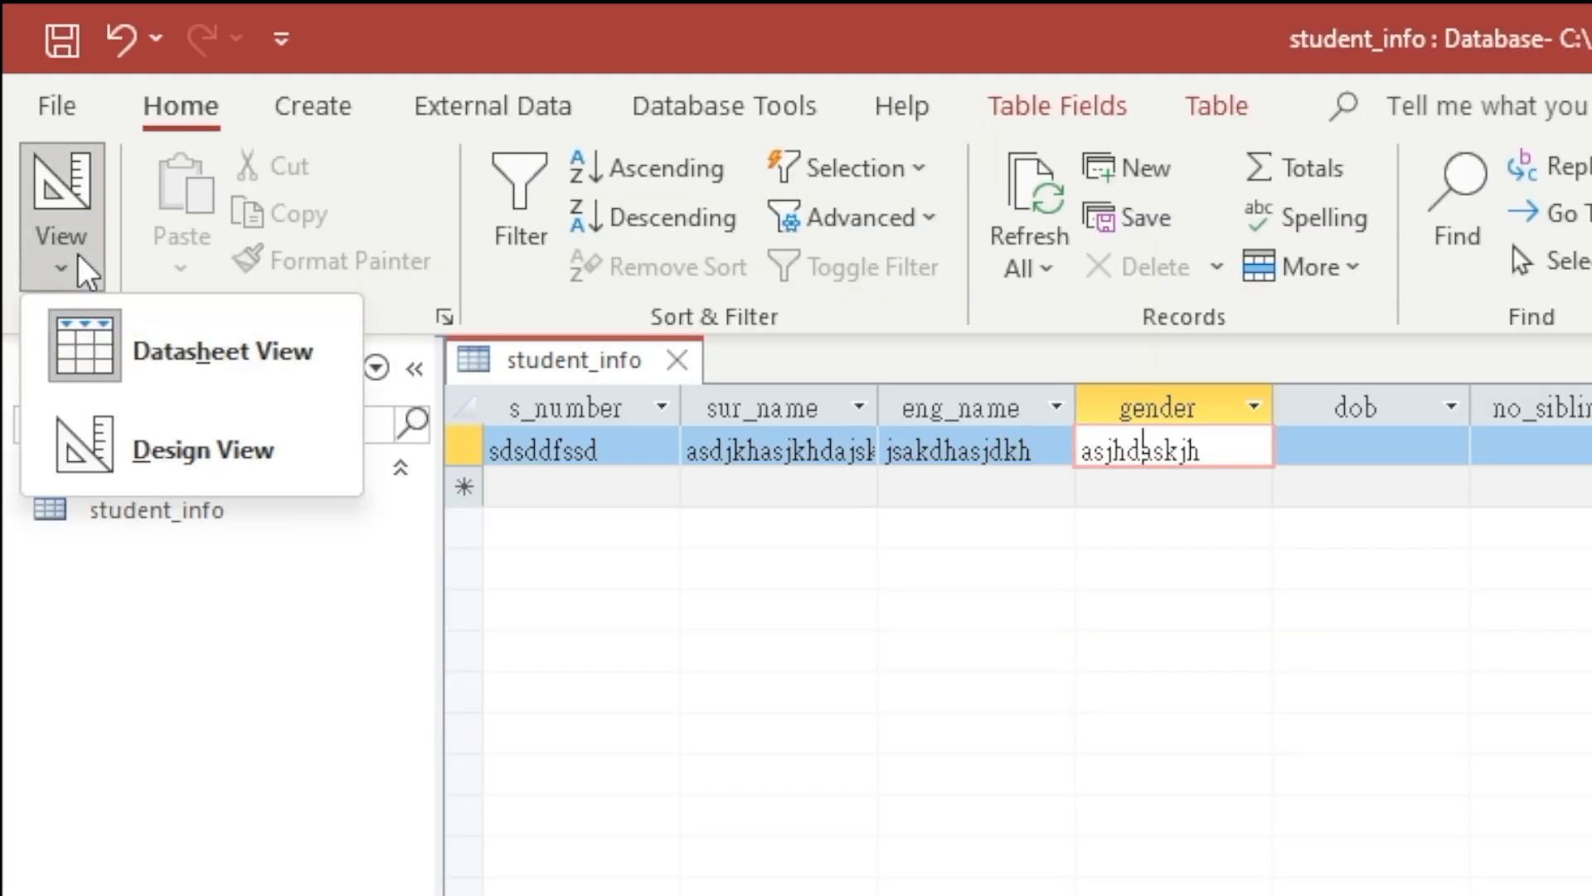
left_click(226, 448)
left_click(637, 447)
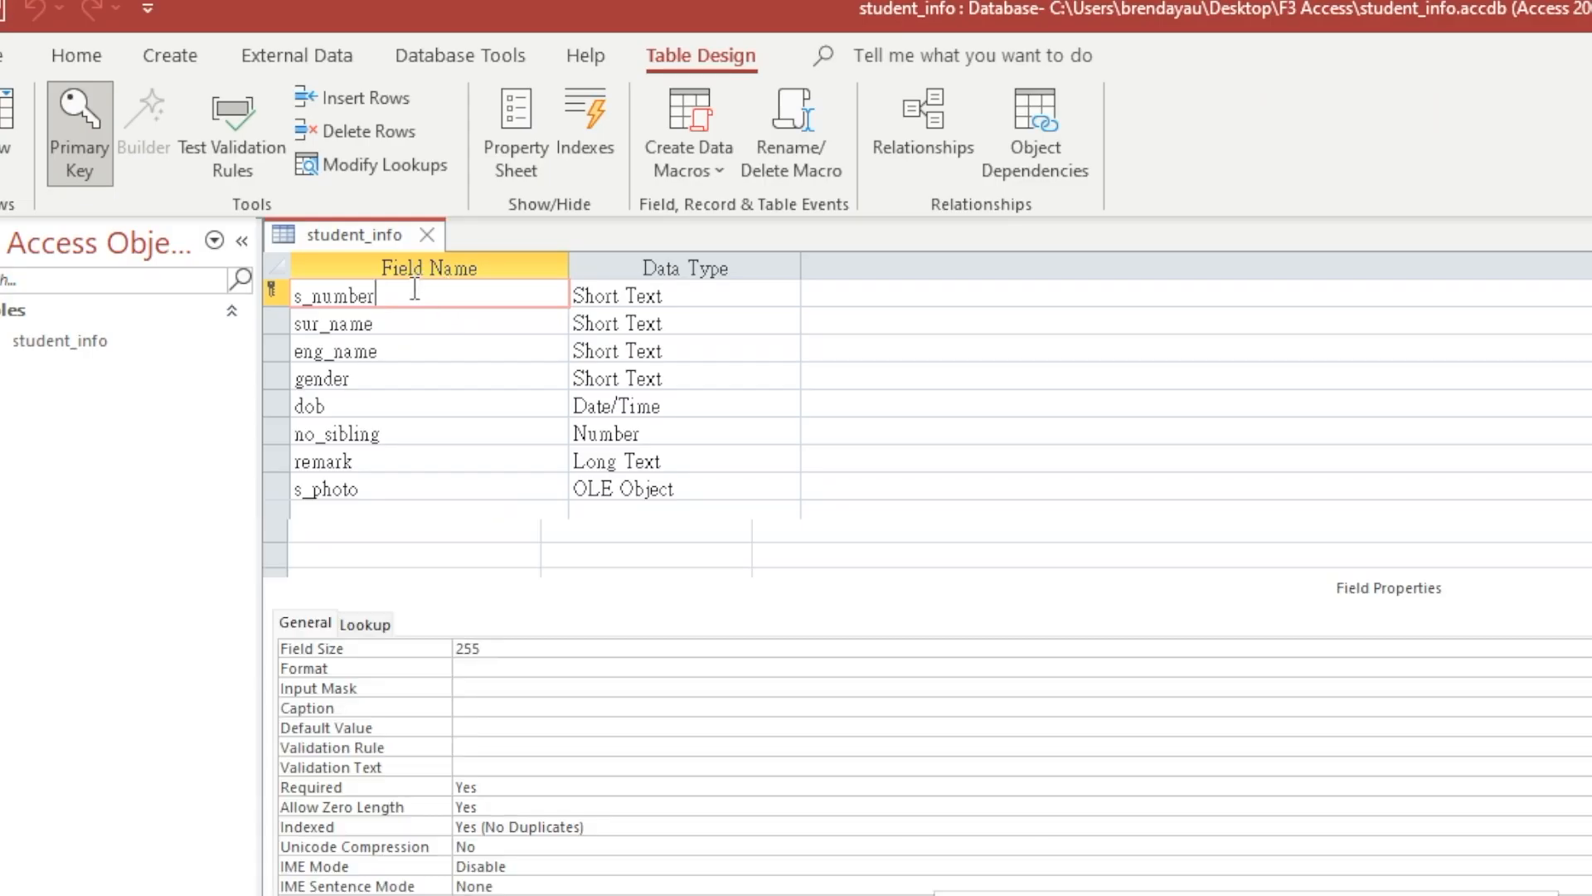
left_click(402, 324)
left_click(404, 351)
left_click(412, 378)
left_click(419, 405)
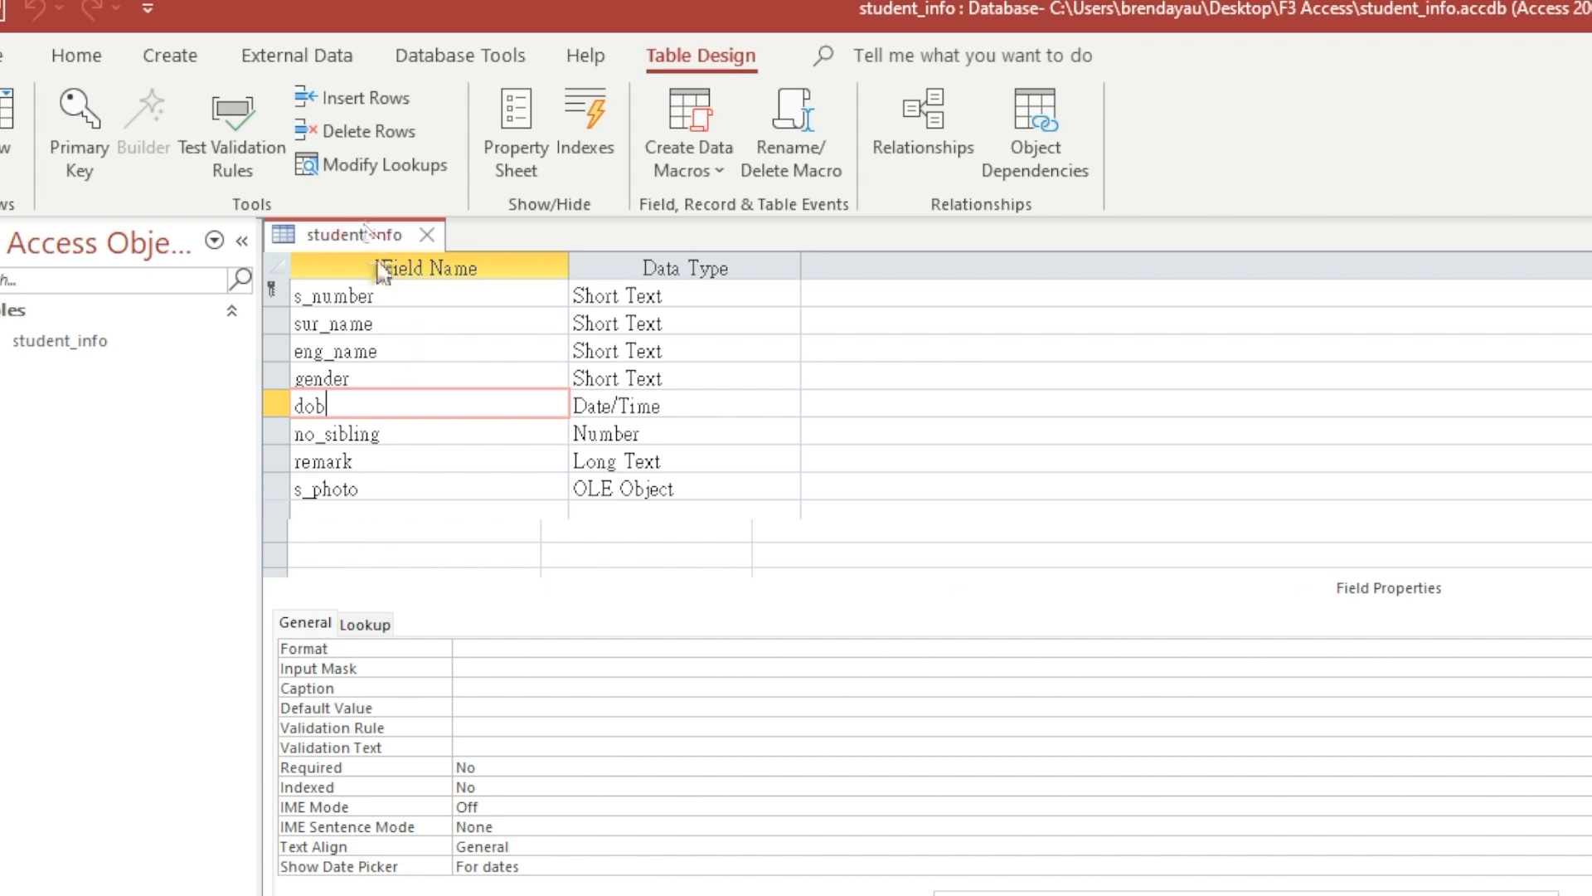
- Set the field size of s_number to 7
left_click(395, 295)
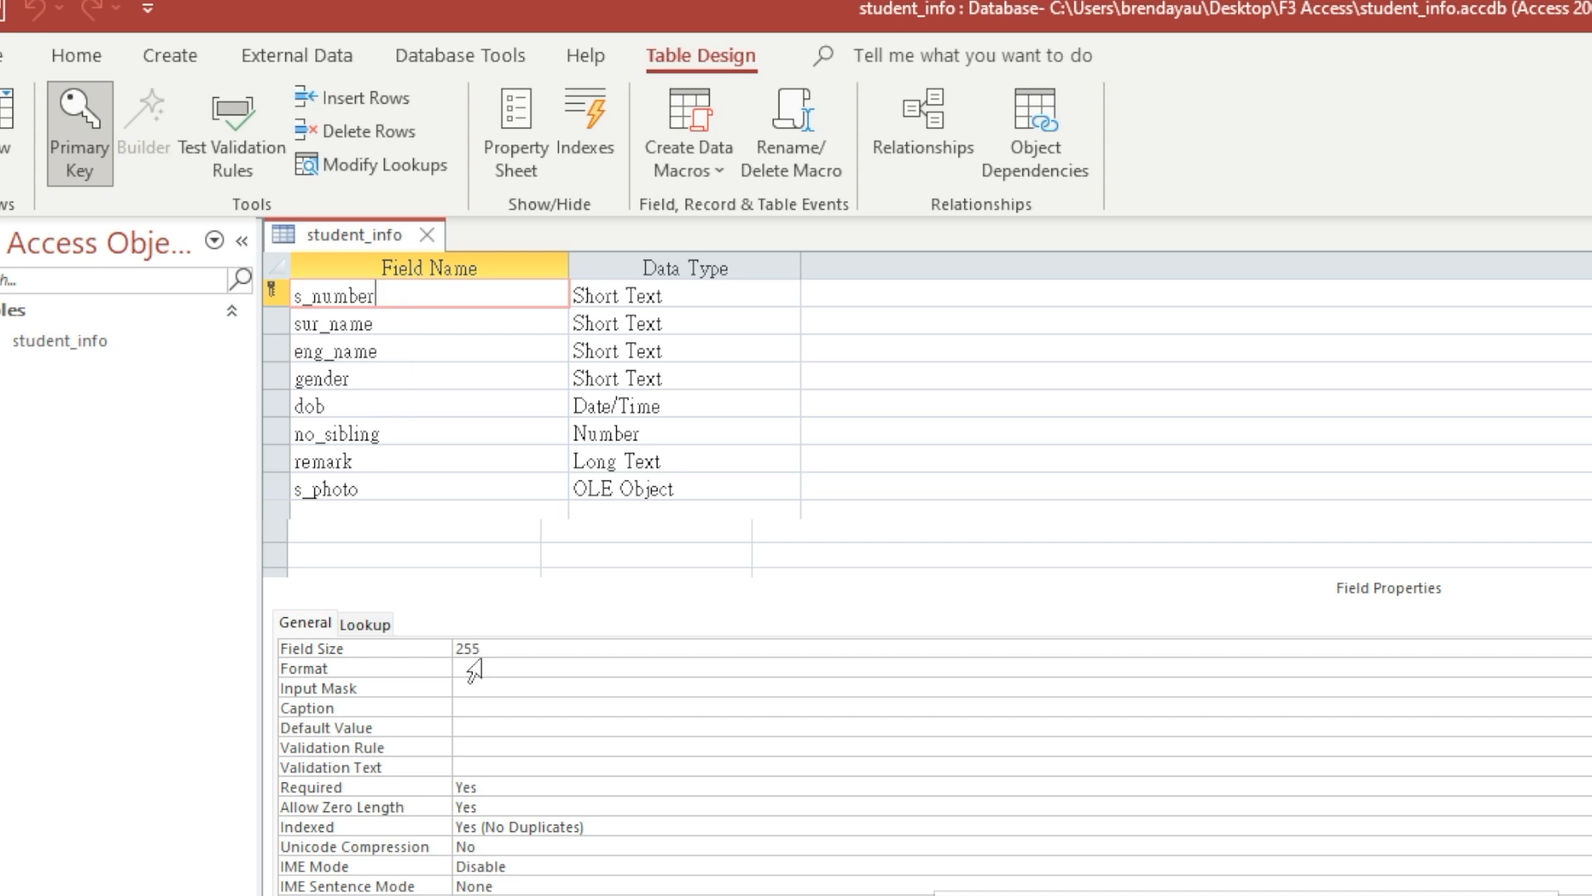
left_click_drag(497, 650, 443, 659)
type("7")
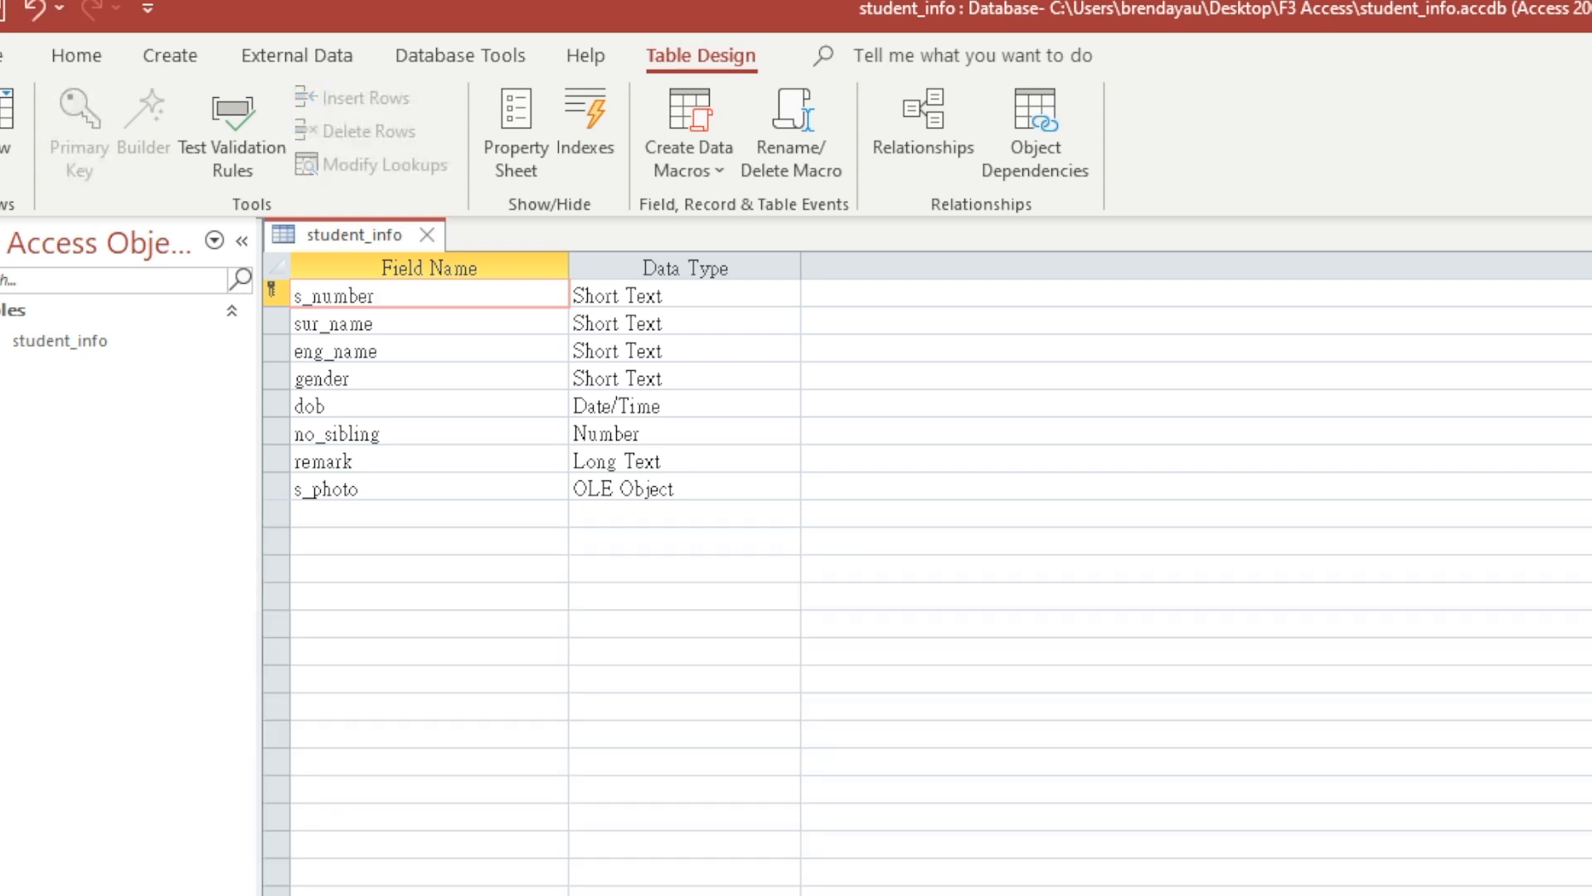
- Save the table design, accept the shortened field size, and switch the table to Datasheet View
left_click(12, 176)
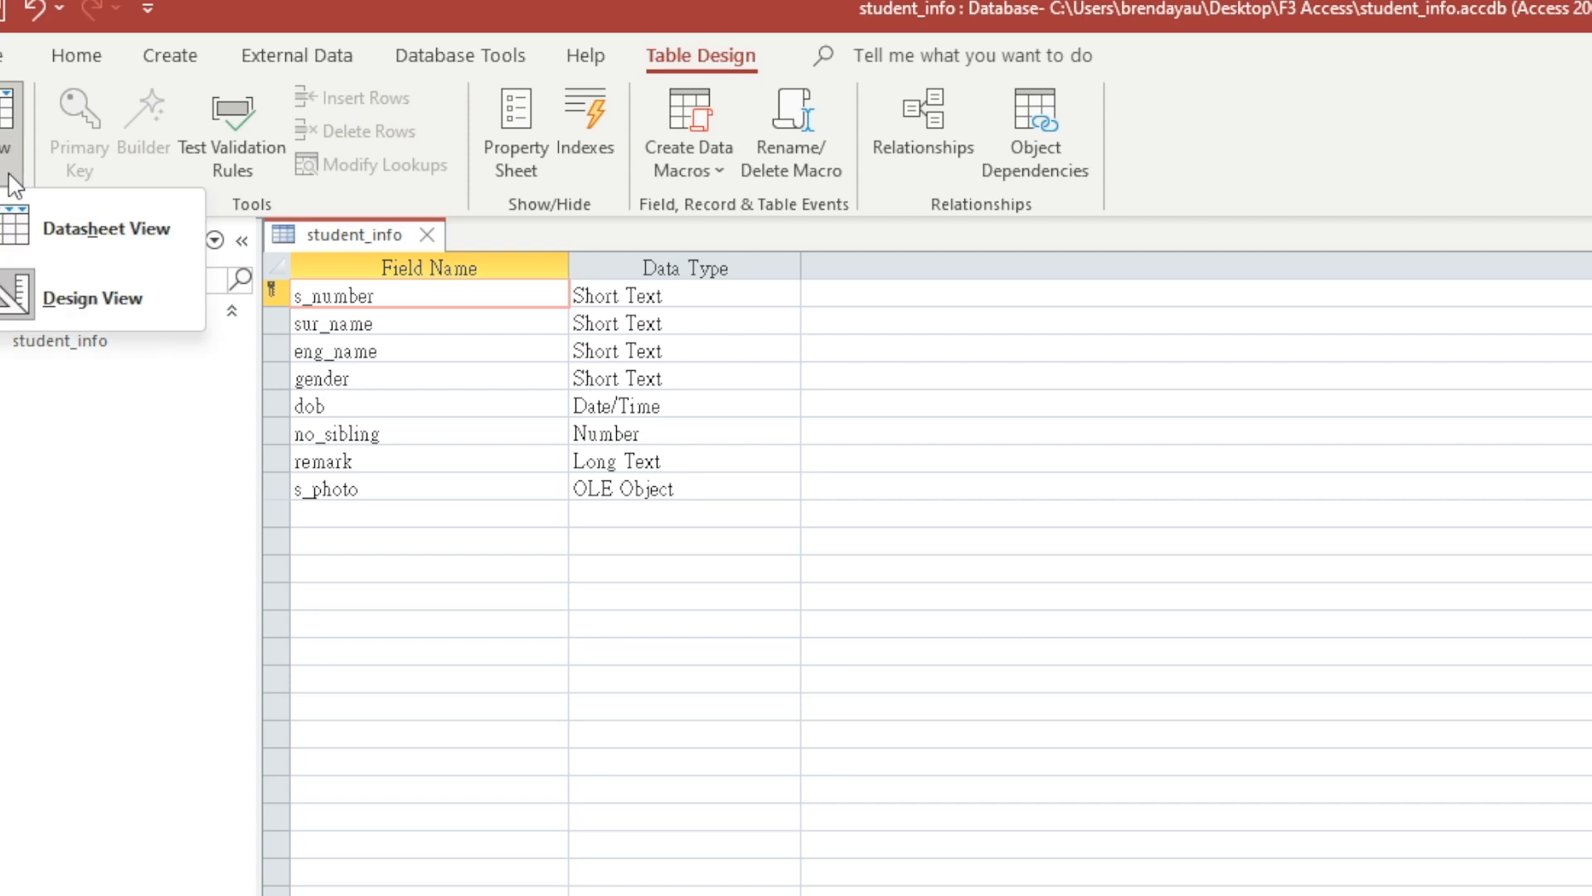
left_click(100, 228)
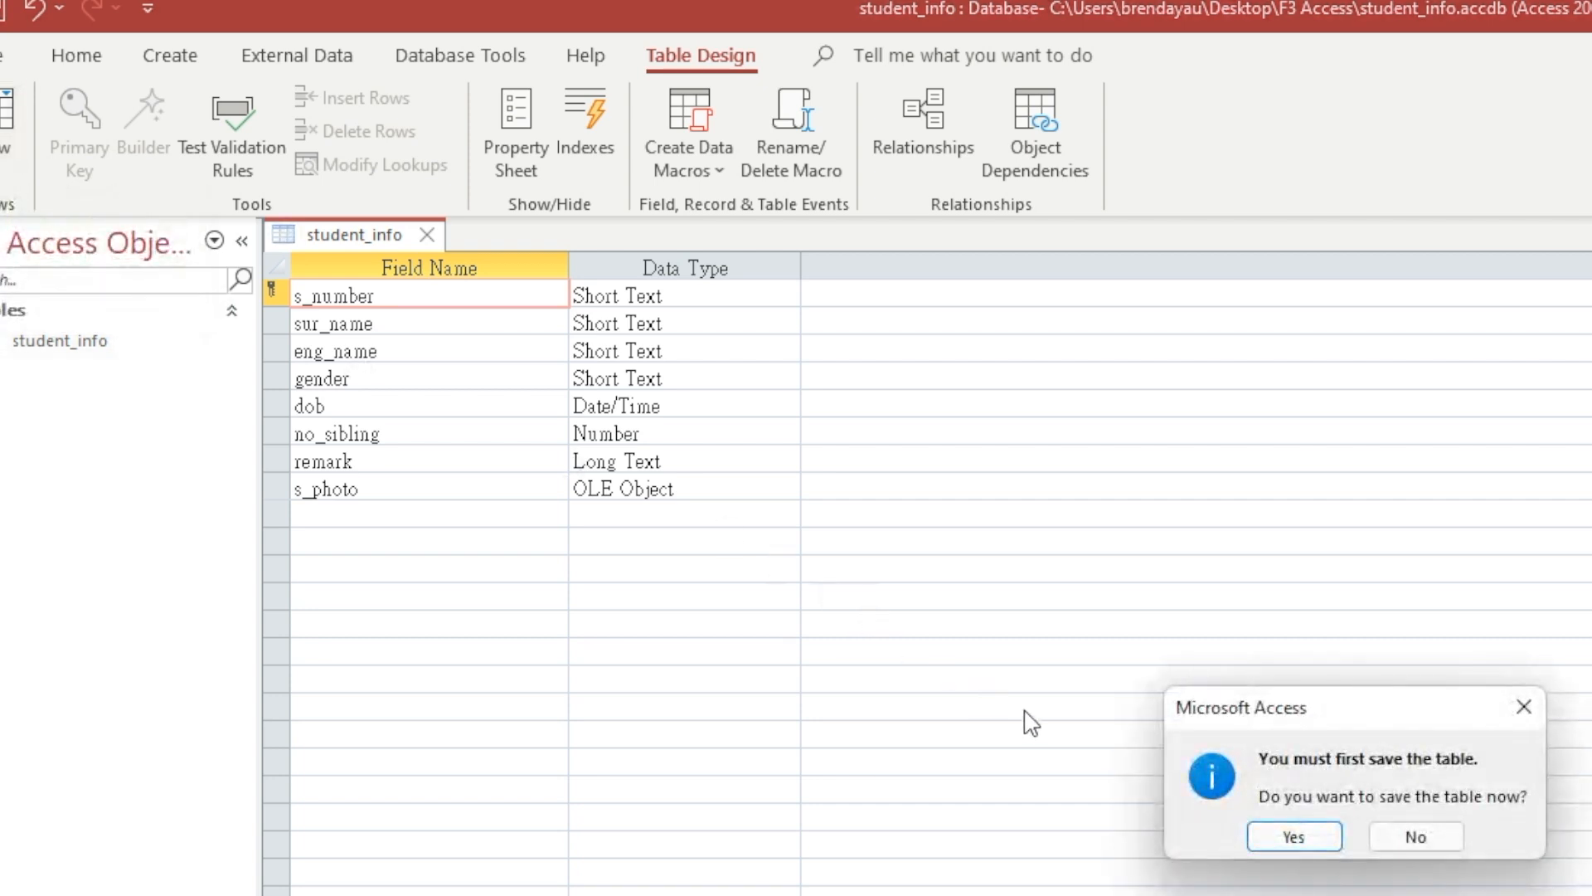
left_click(1311, 829)
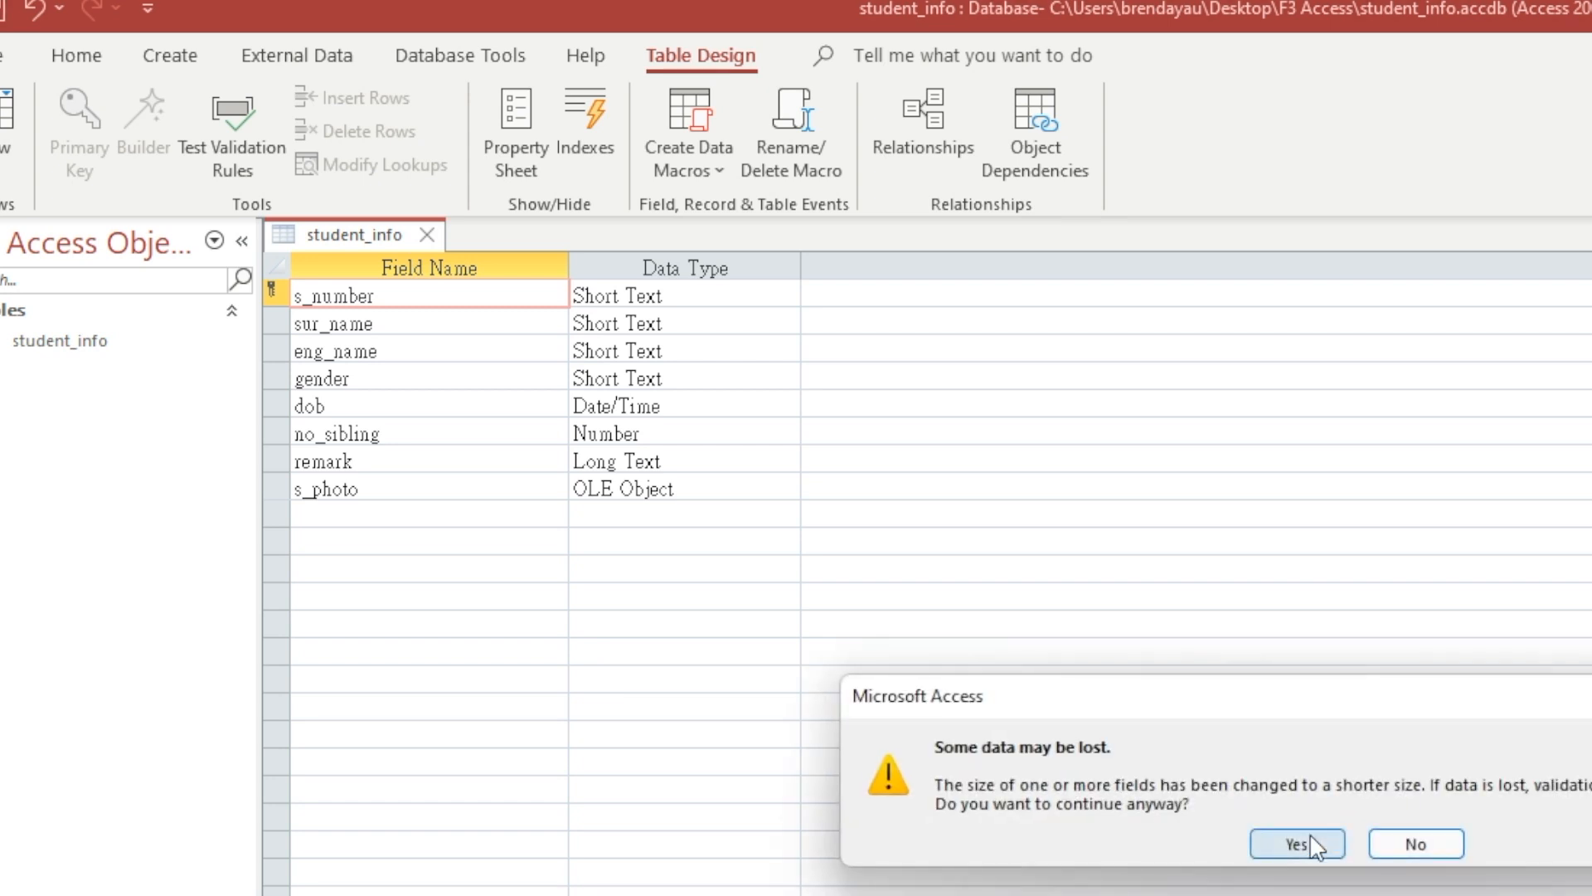
left_click(1314, 844)
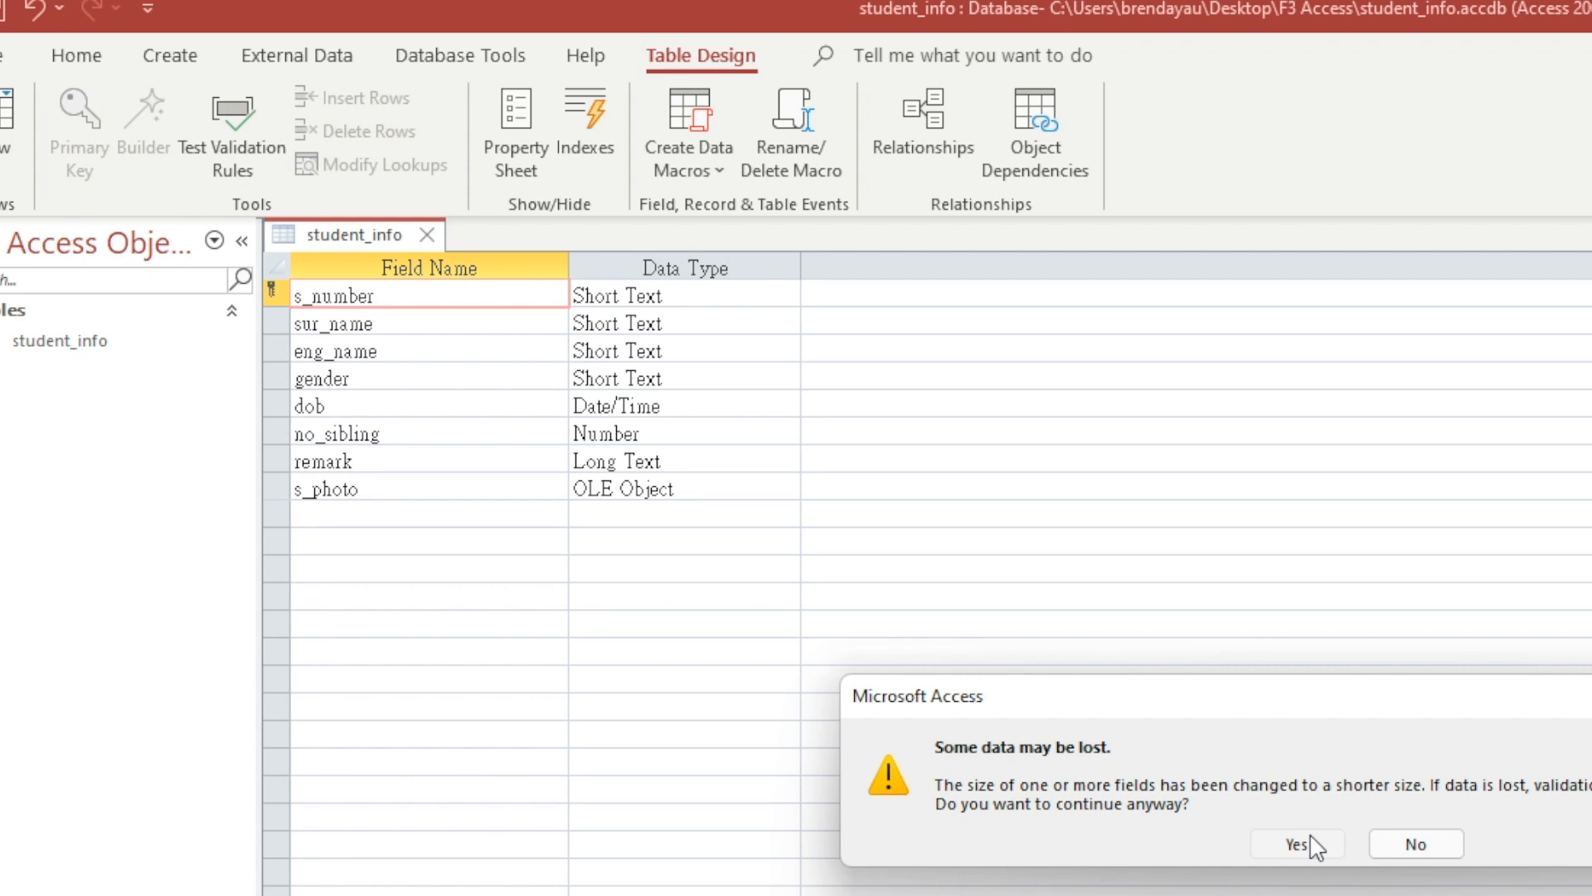
left_click(1298, 844)
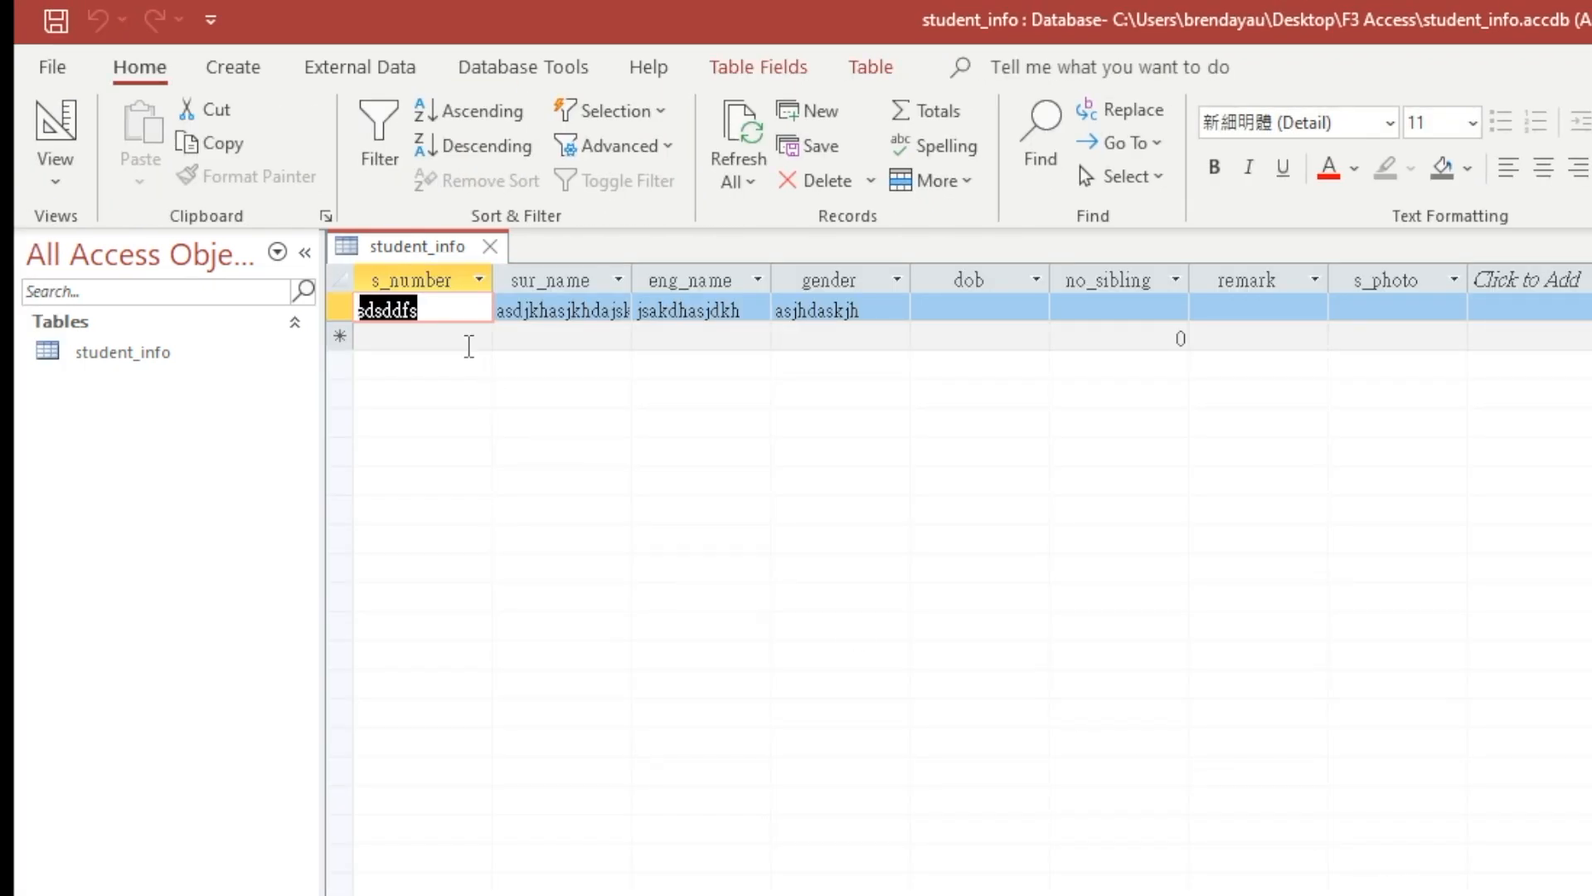
- Test the s_number length limit by entering "askdjha" in a new record
left_click(424, 309)
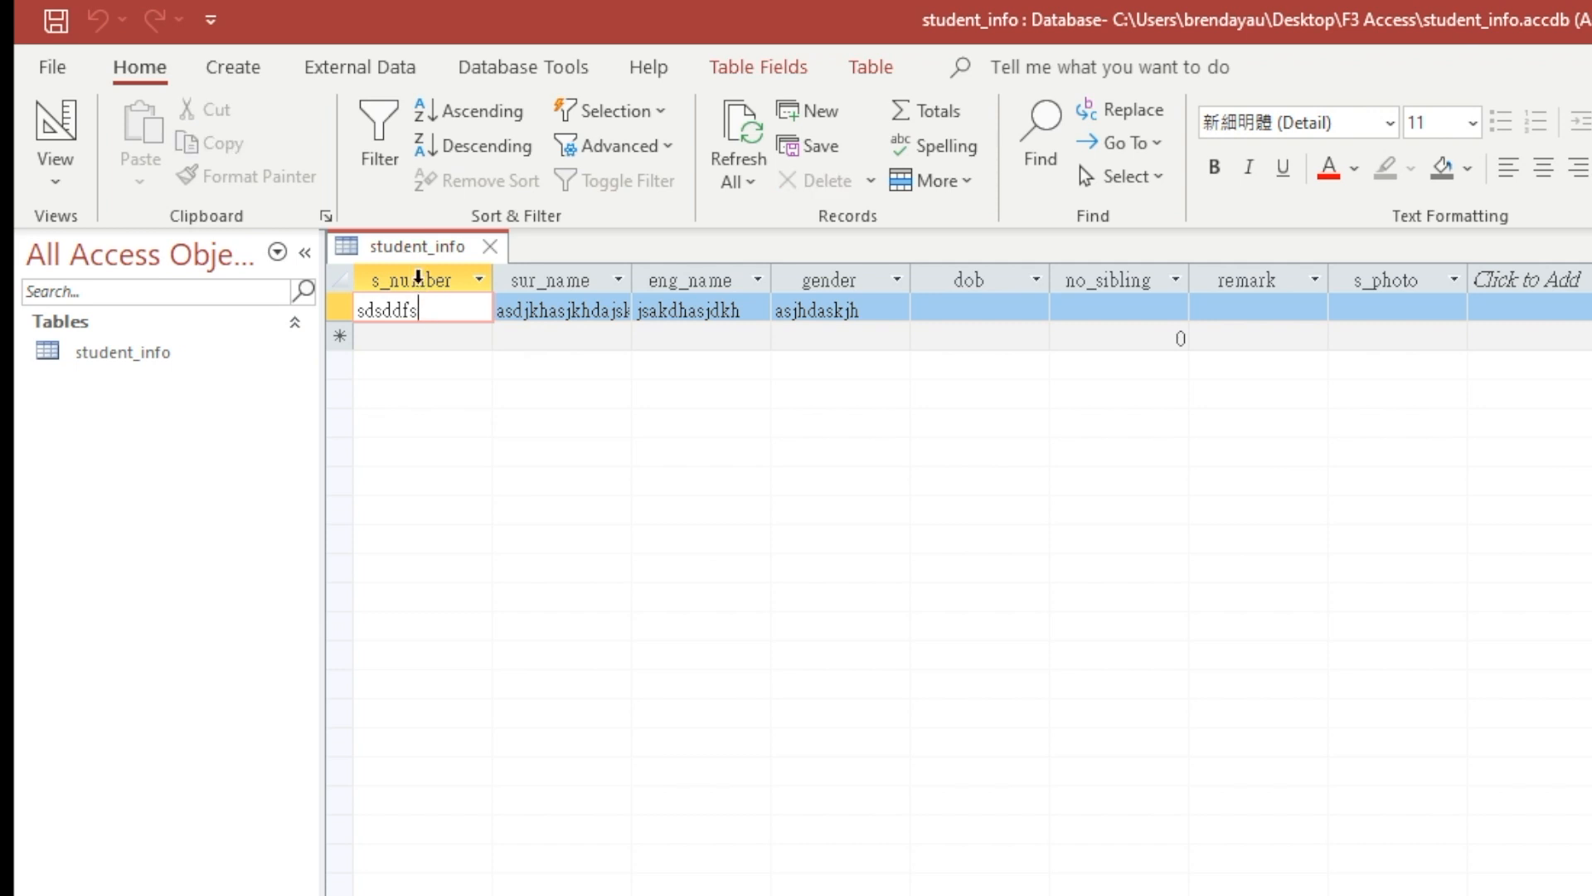
left_click(428, 336)
type("askdjha")
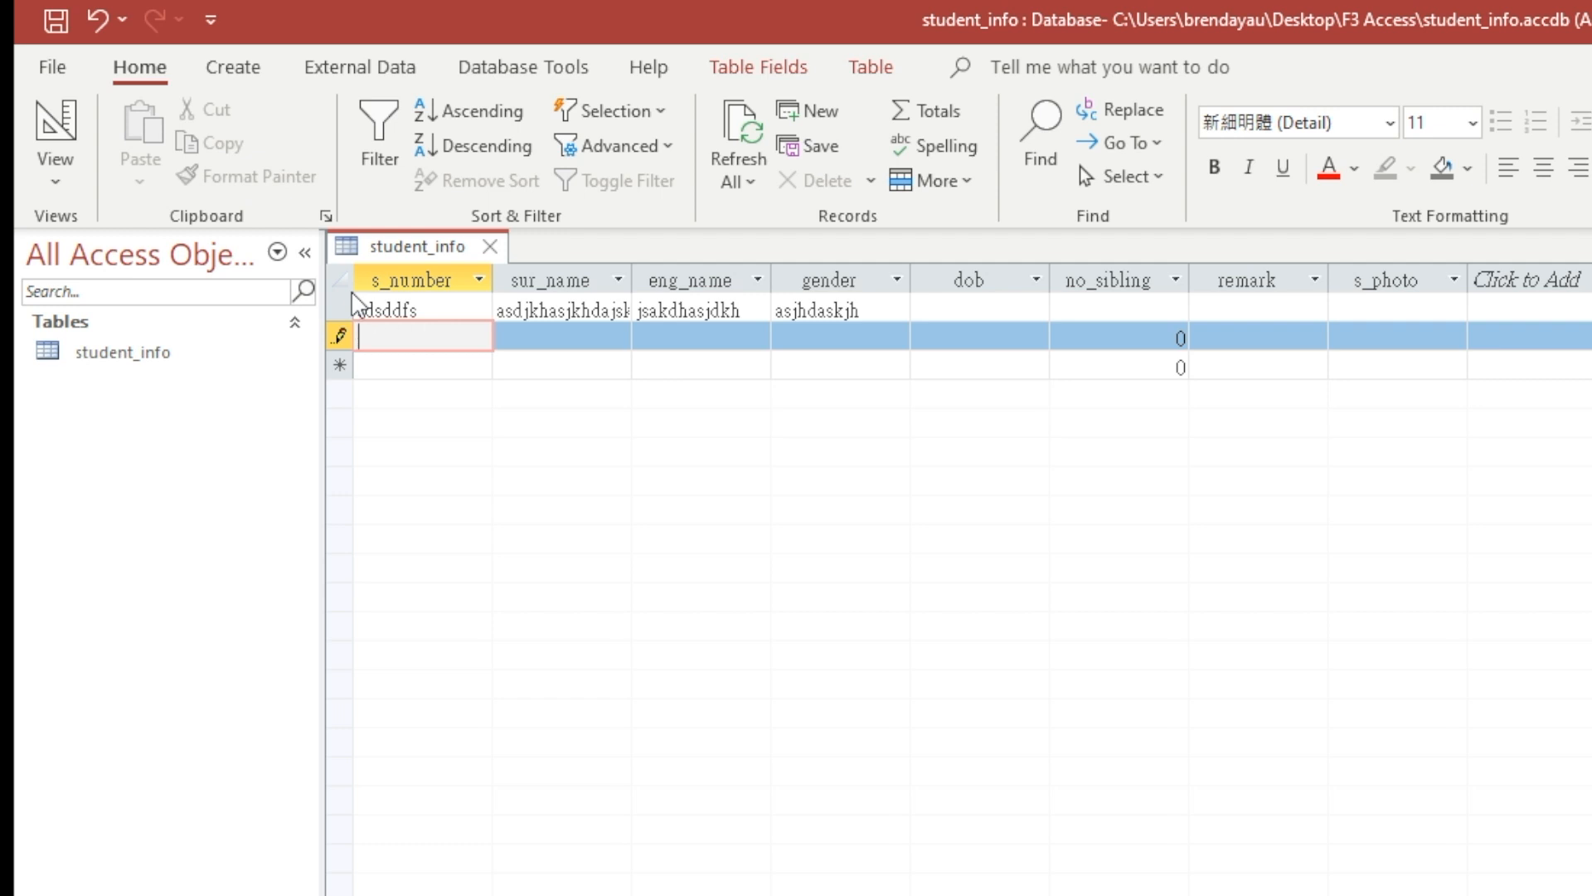
- In Design View, set the s_number validation rule to between "P000000" and "P999999"
left_click(55, 162)
left_click(101, 292)
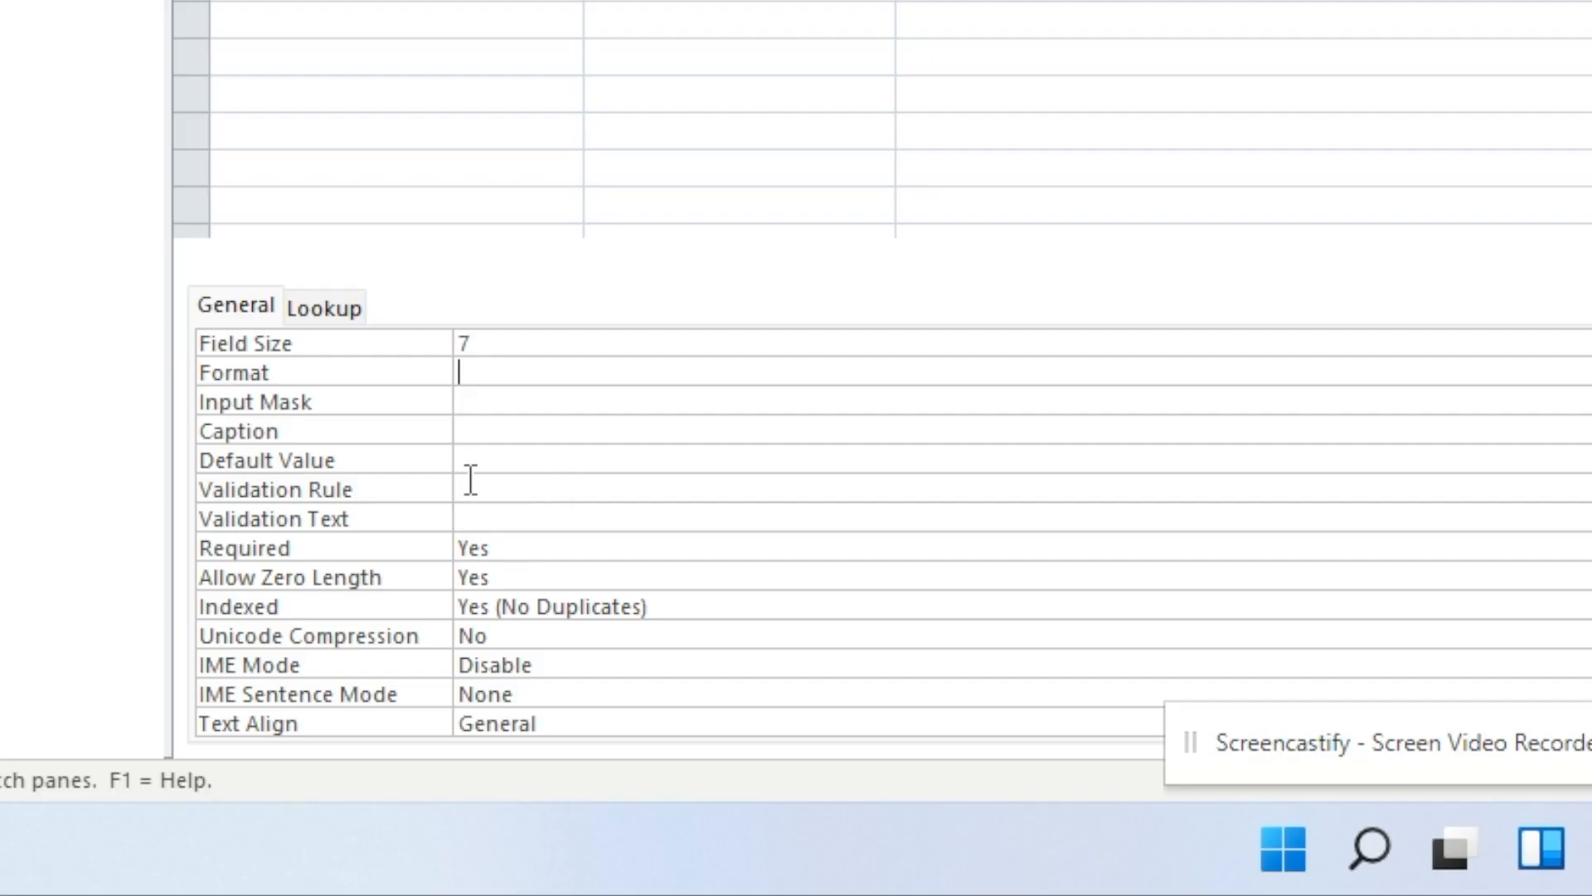
left_click(470, 488)
type("between \"P000000\" and ")
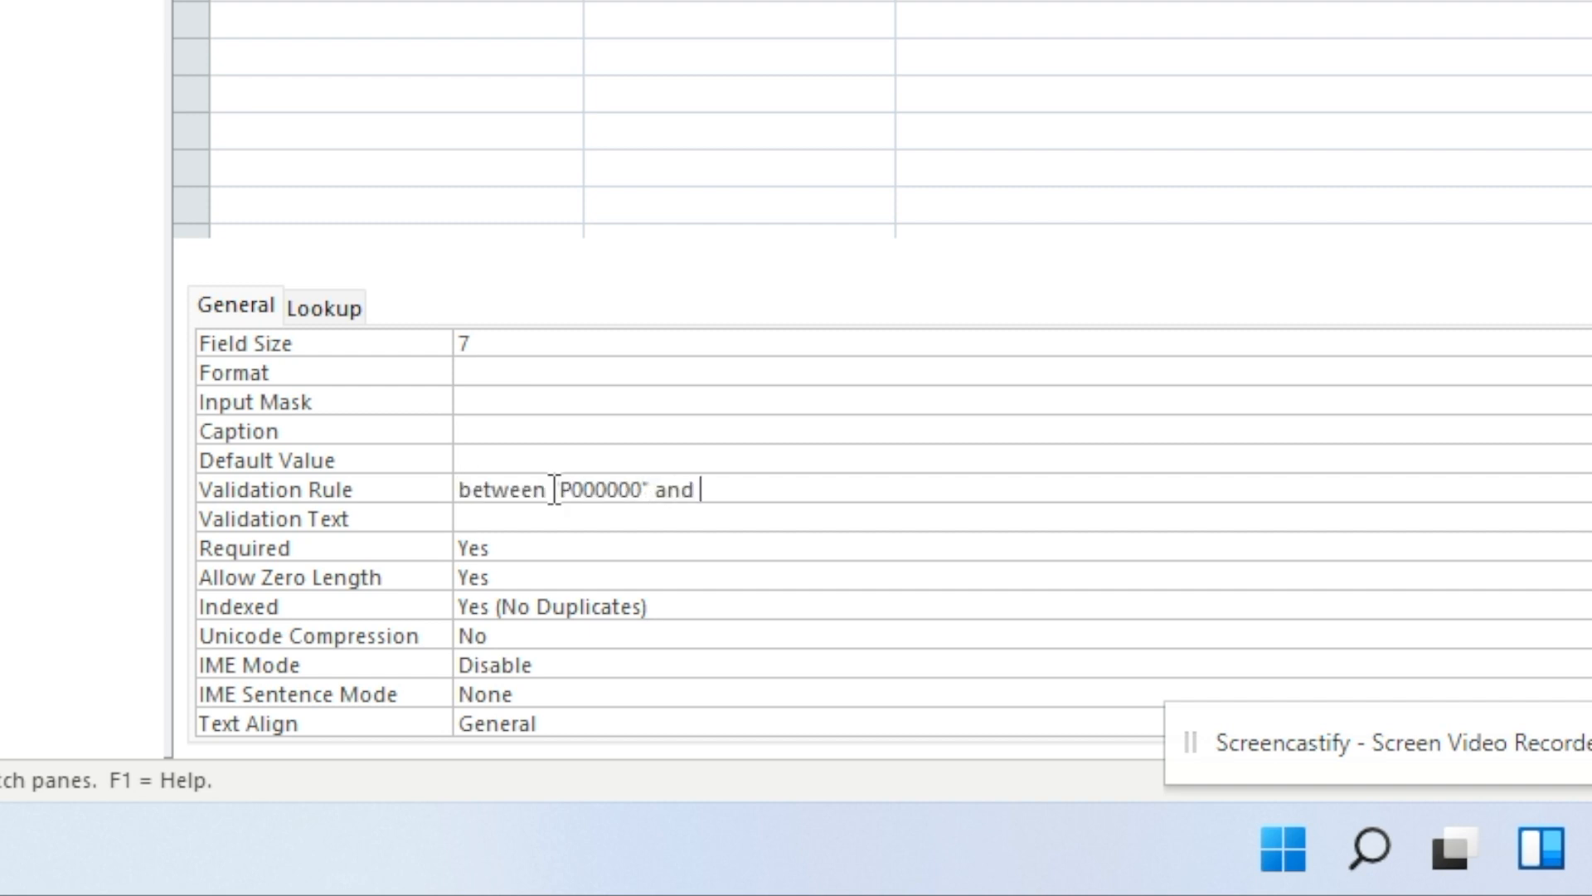
type("\"P999999\"")
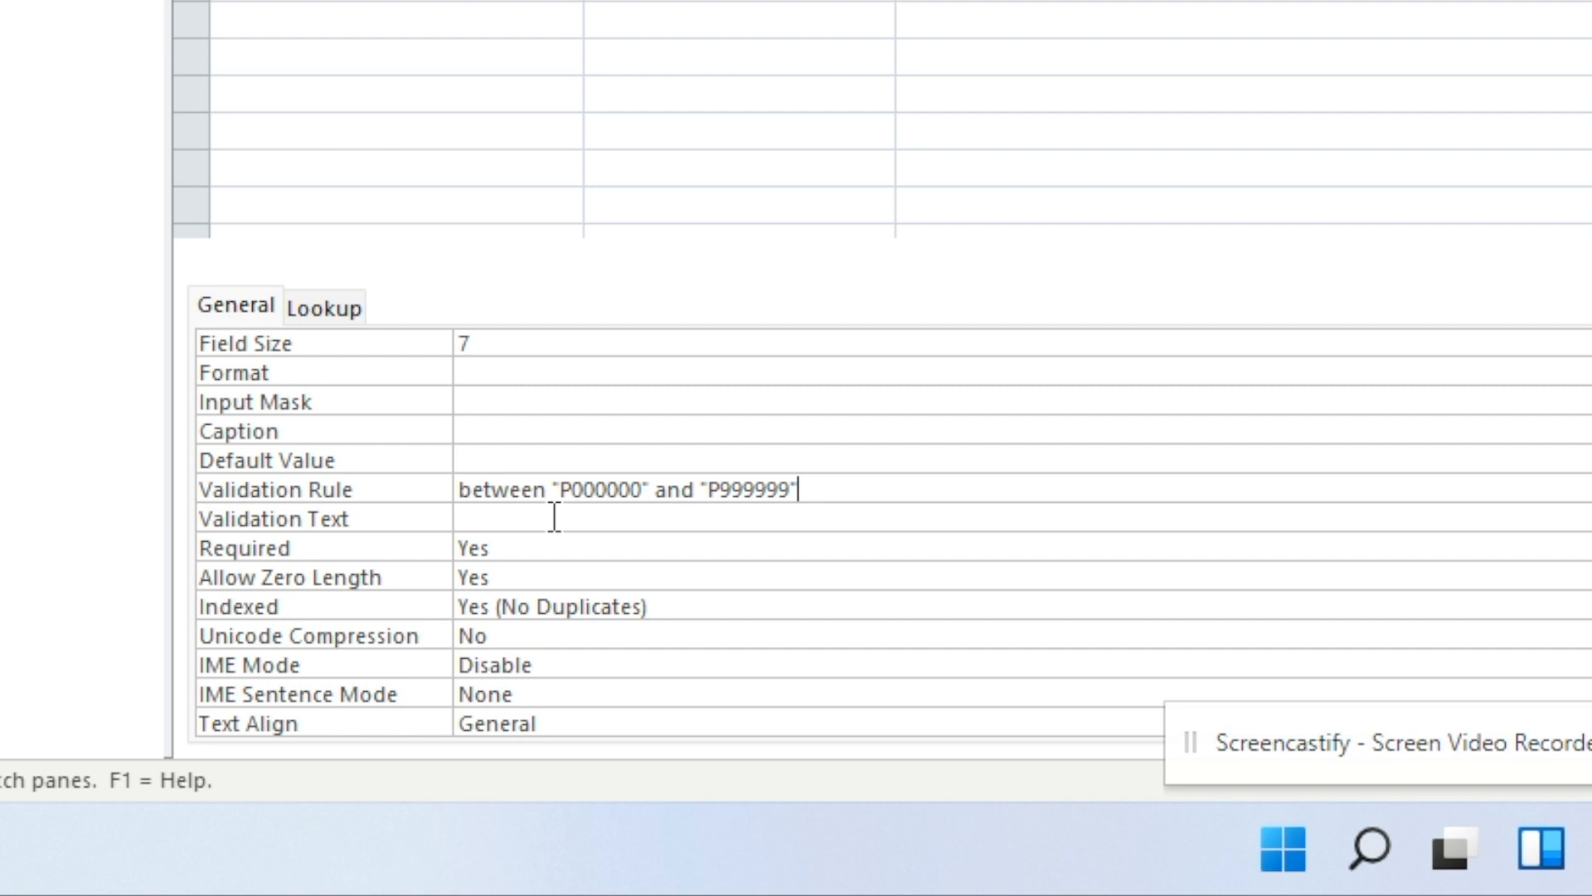
- Set the s_number validation text to "The data should be in the range of P000000 to P999999"
left_click(645, 519)
type("The data should be in teh")
key("BackSpace")
key("BackSpace")
type("he")
key("BackSpace")
key("BackSpace")
key("BackSpace")
type("the range of ")
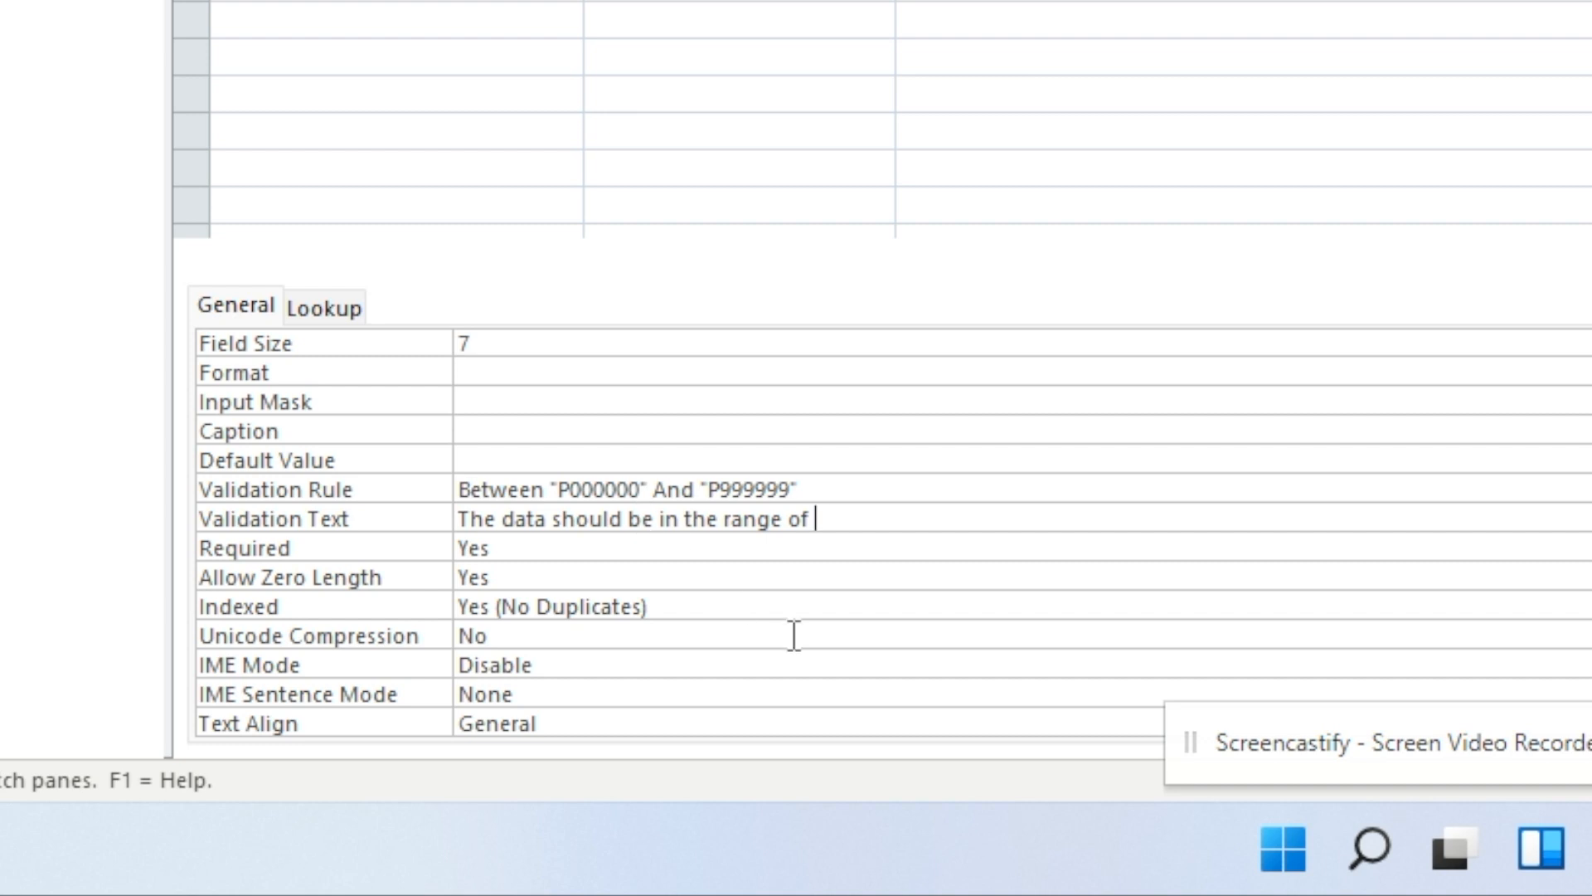
type("p")
key("BackSpace")
type("P000000 to FP9")
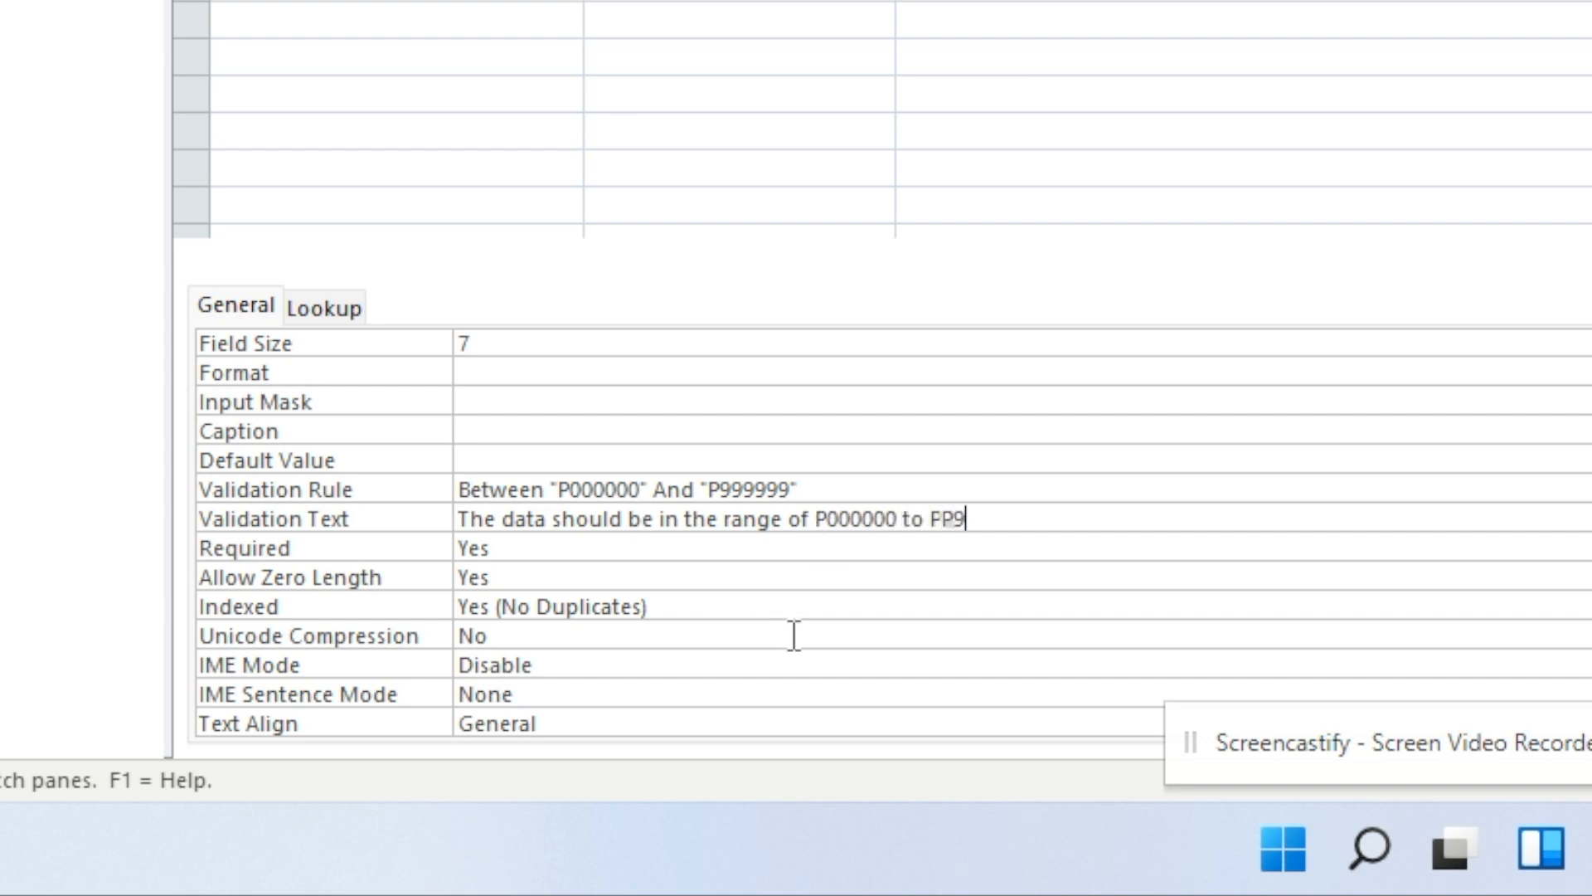
type("99999")
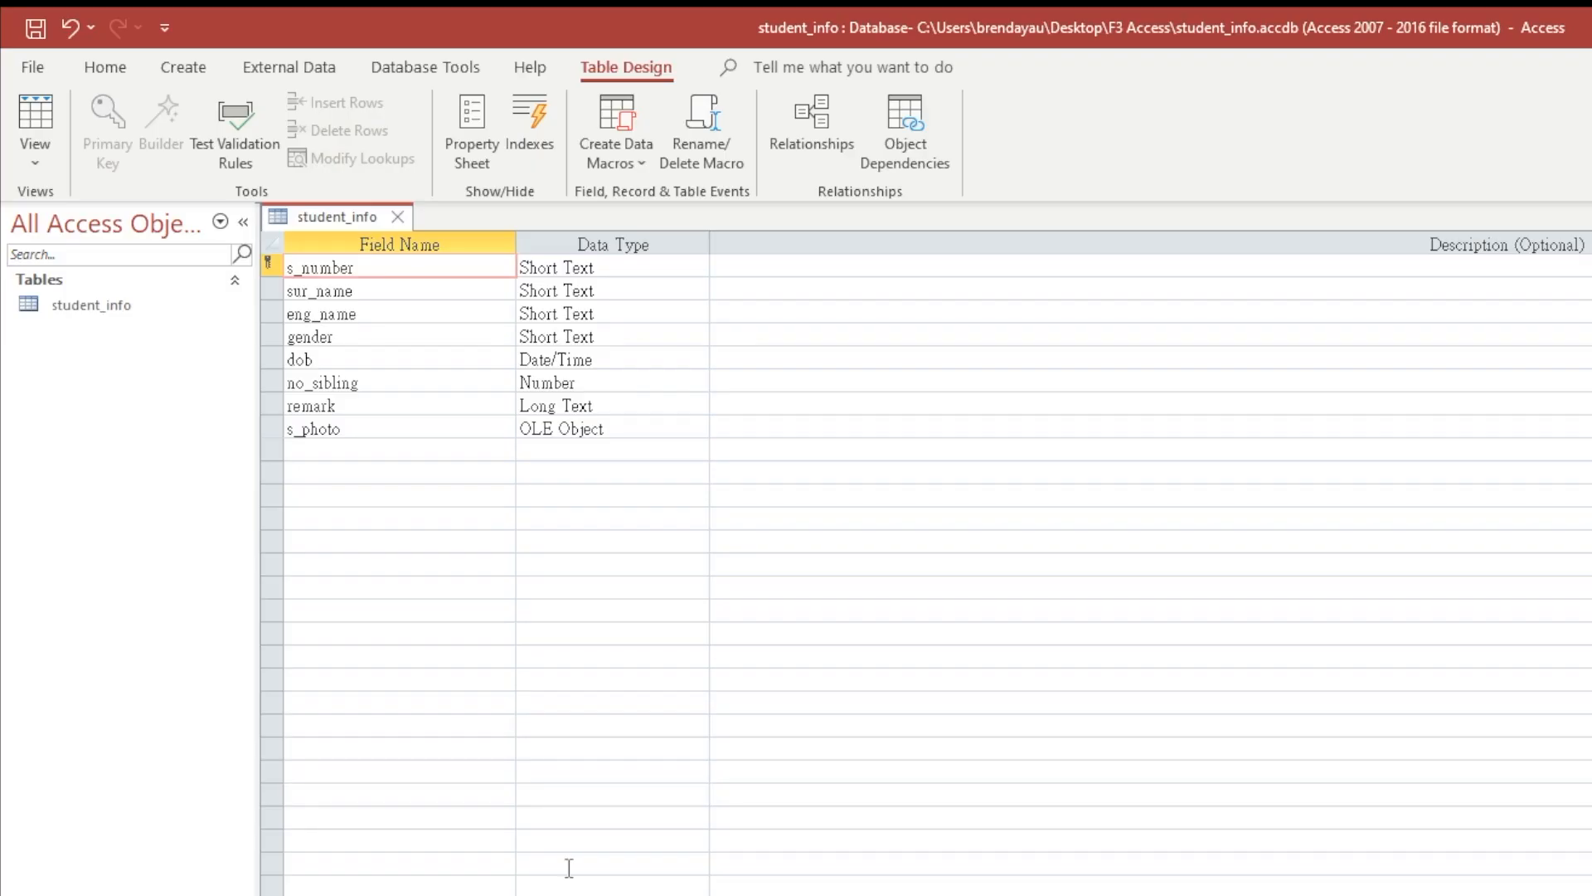
- Save the table and switch to Datasheet View, testing existing data and keeping the new validation rule
left_click(35, 151)
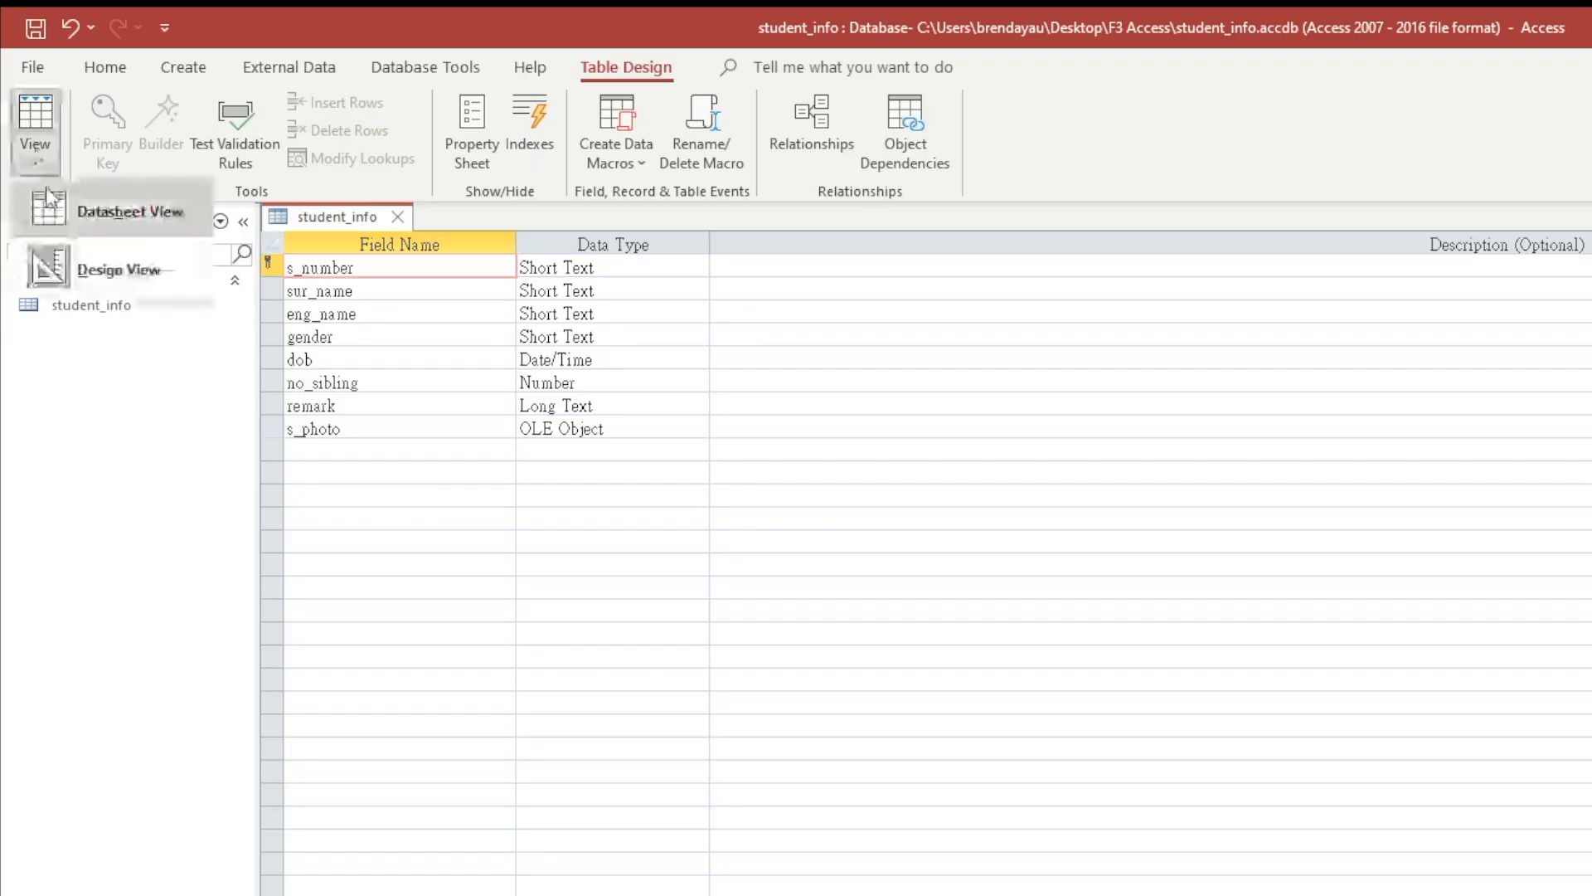
left_click(56, 213)
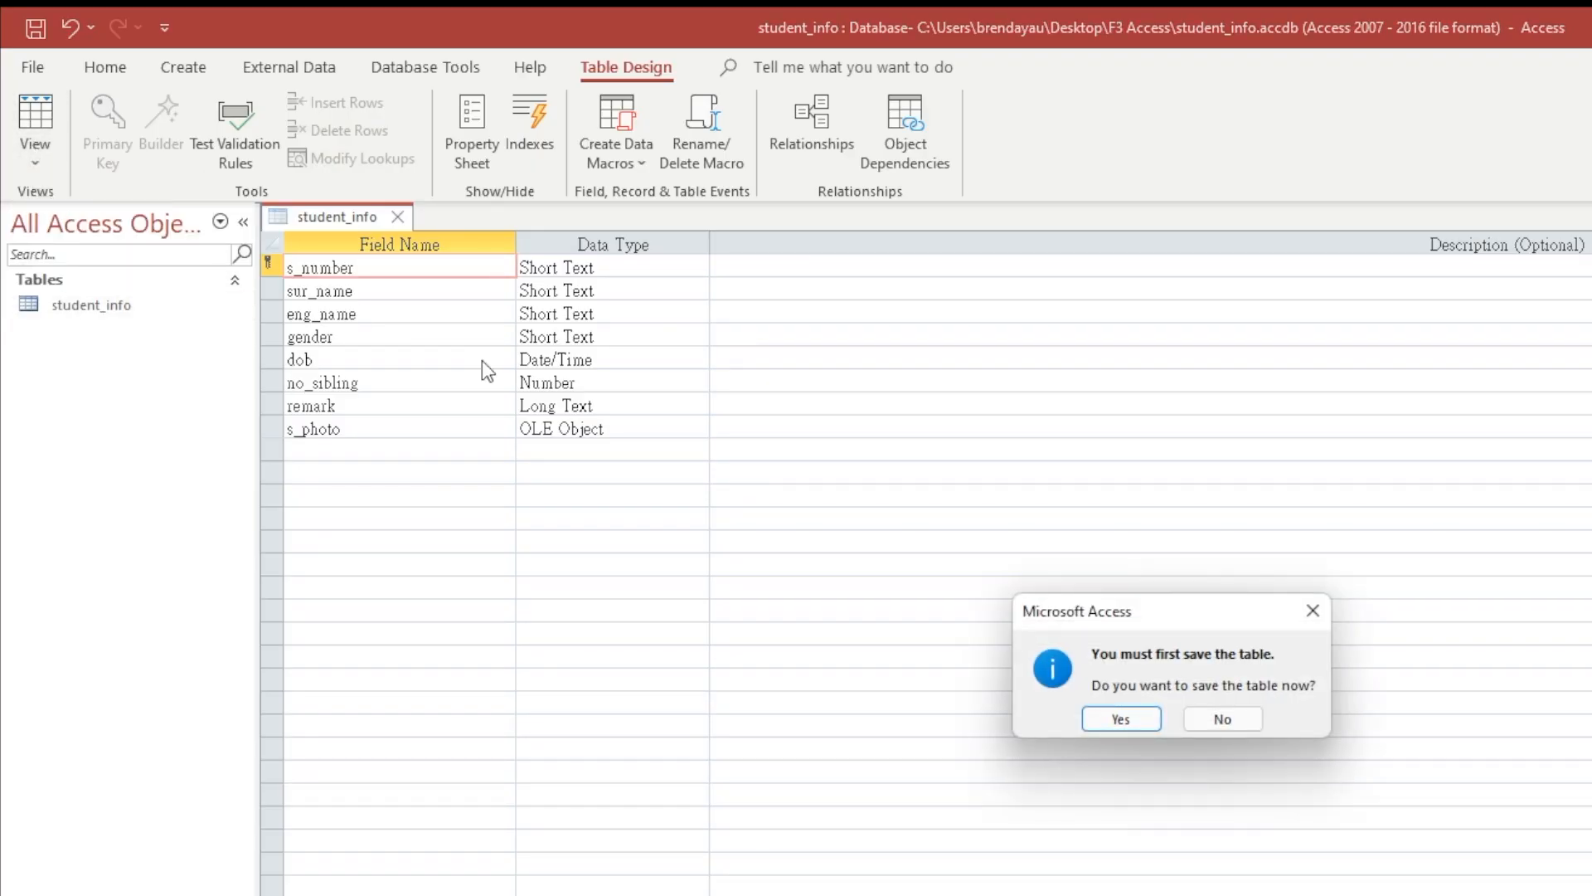
left_click(1113, 713)
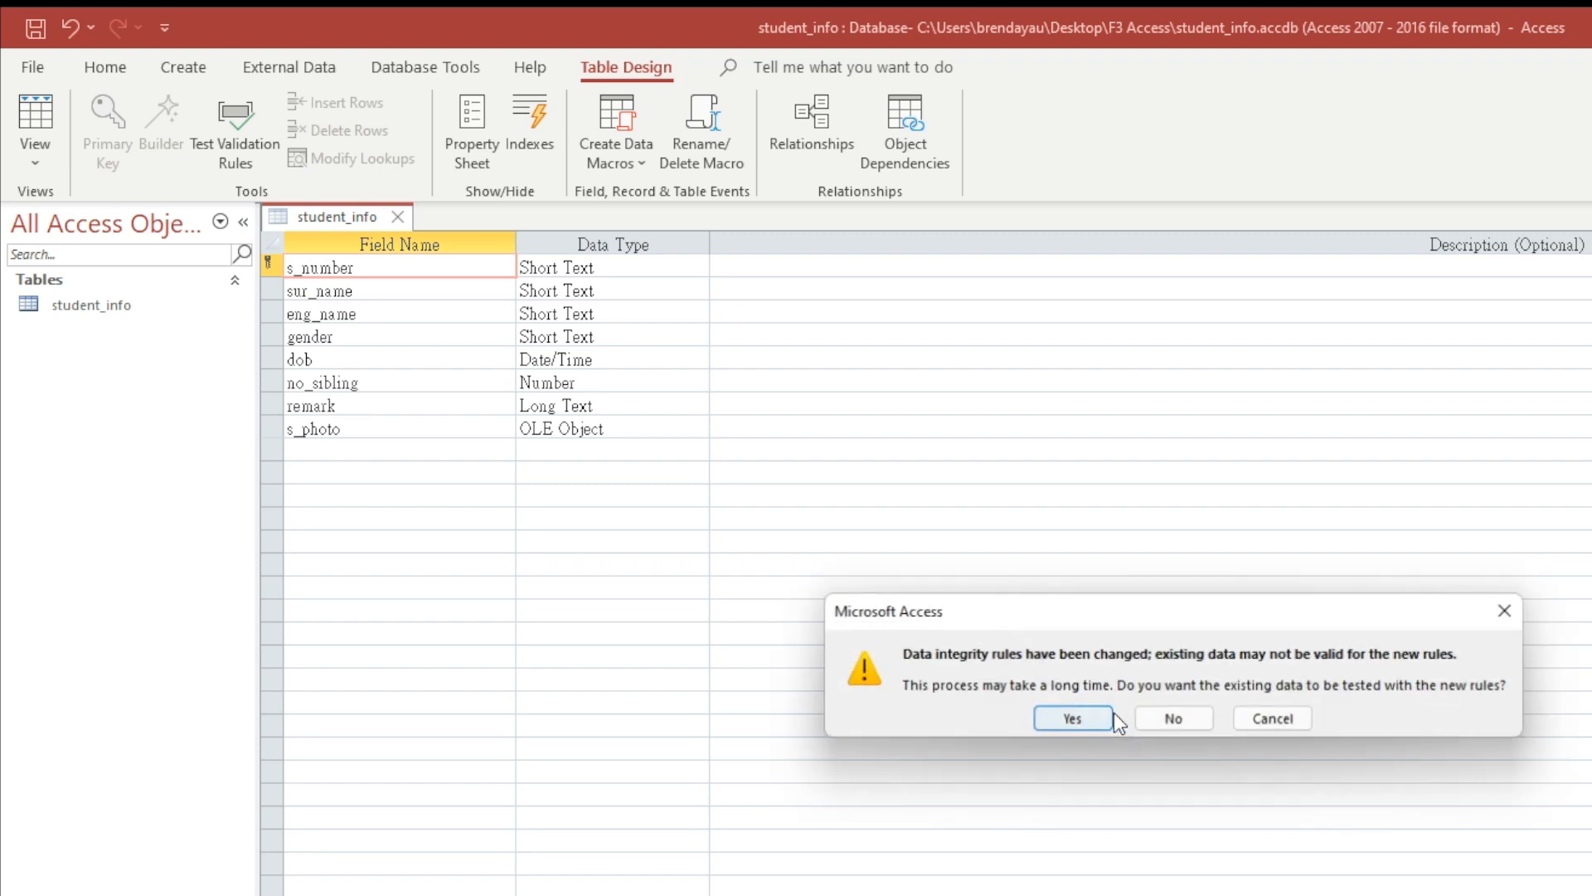
left_click(1092, 715)
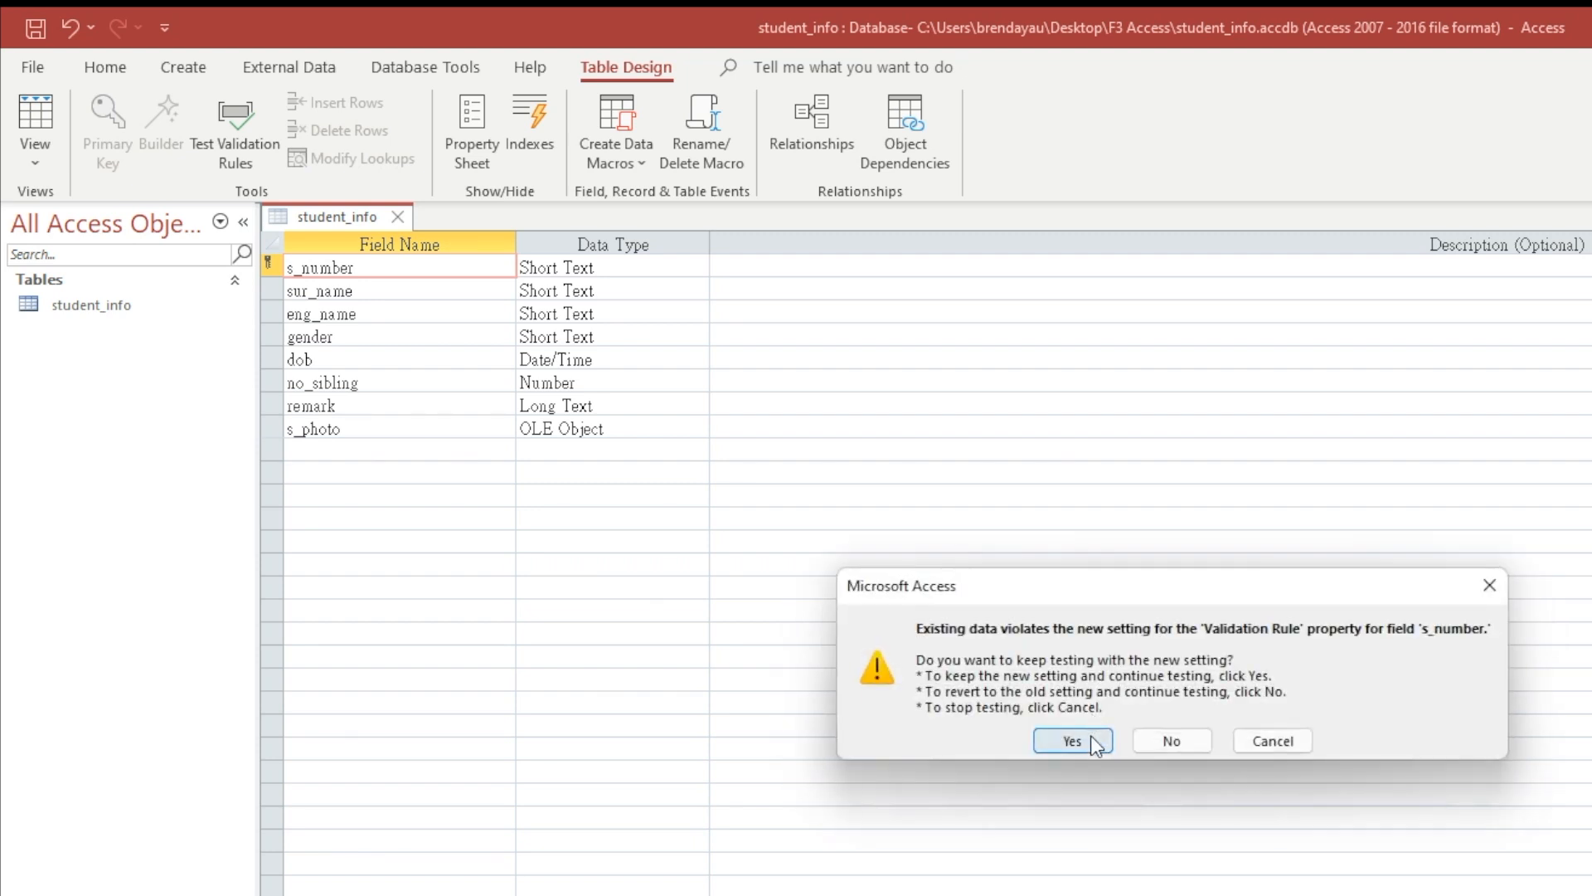
left_click(1092, 737)
- Test the s_number validation rule by entering a student number that starts with A and has six digits in the new record
type("A123")
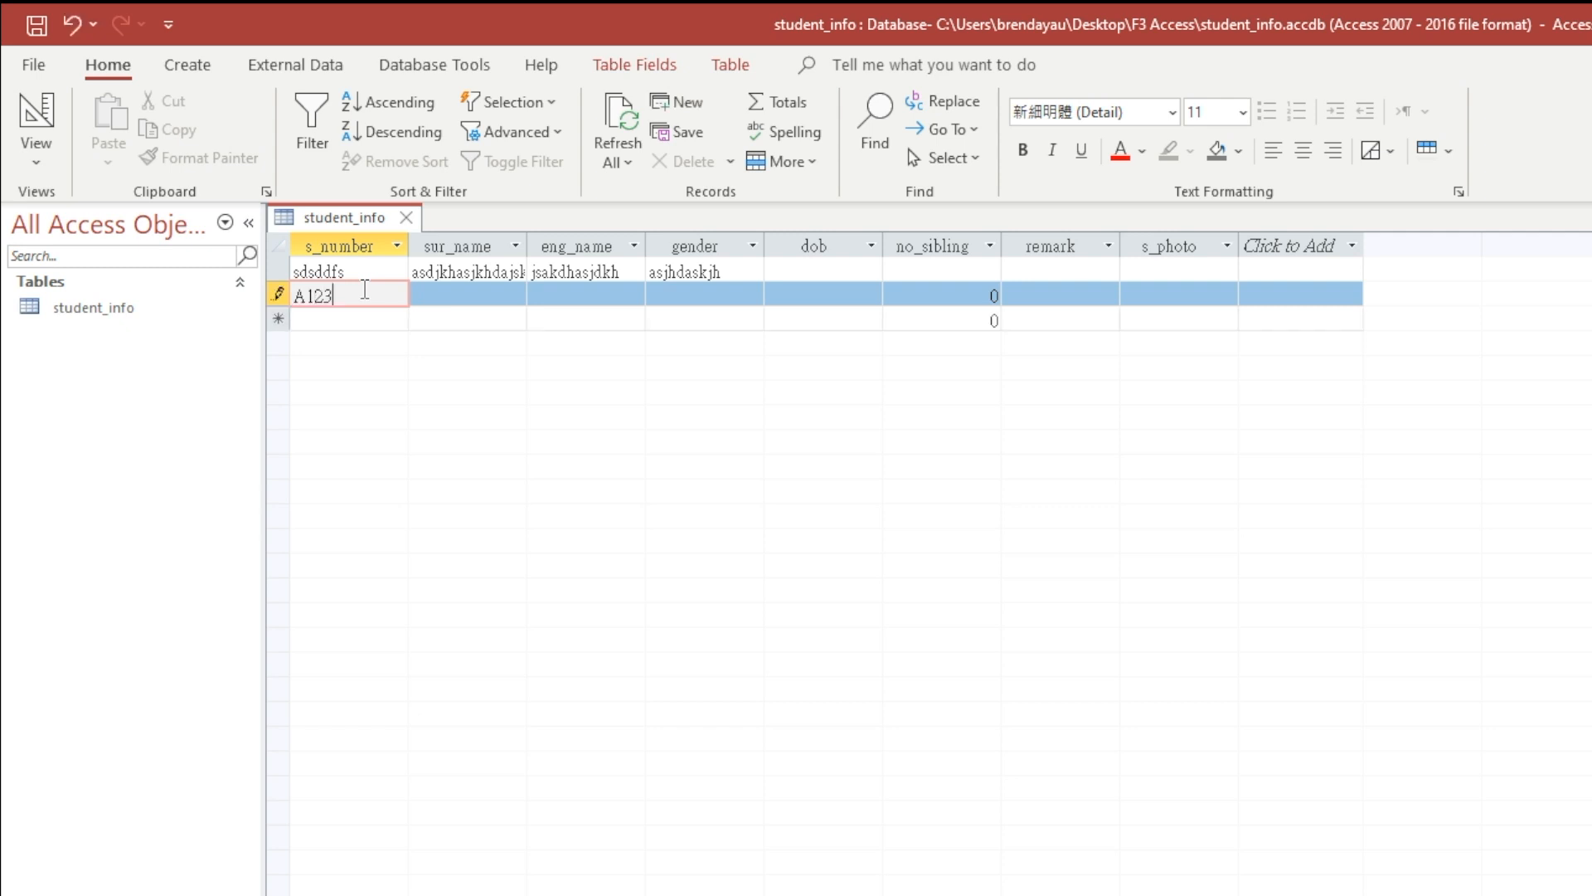
type("456")
key("Return")
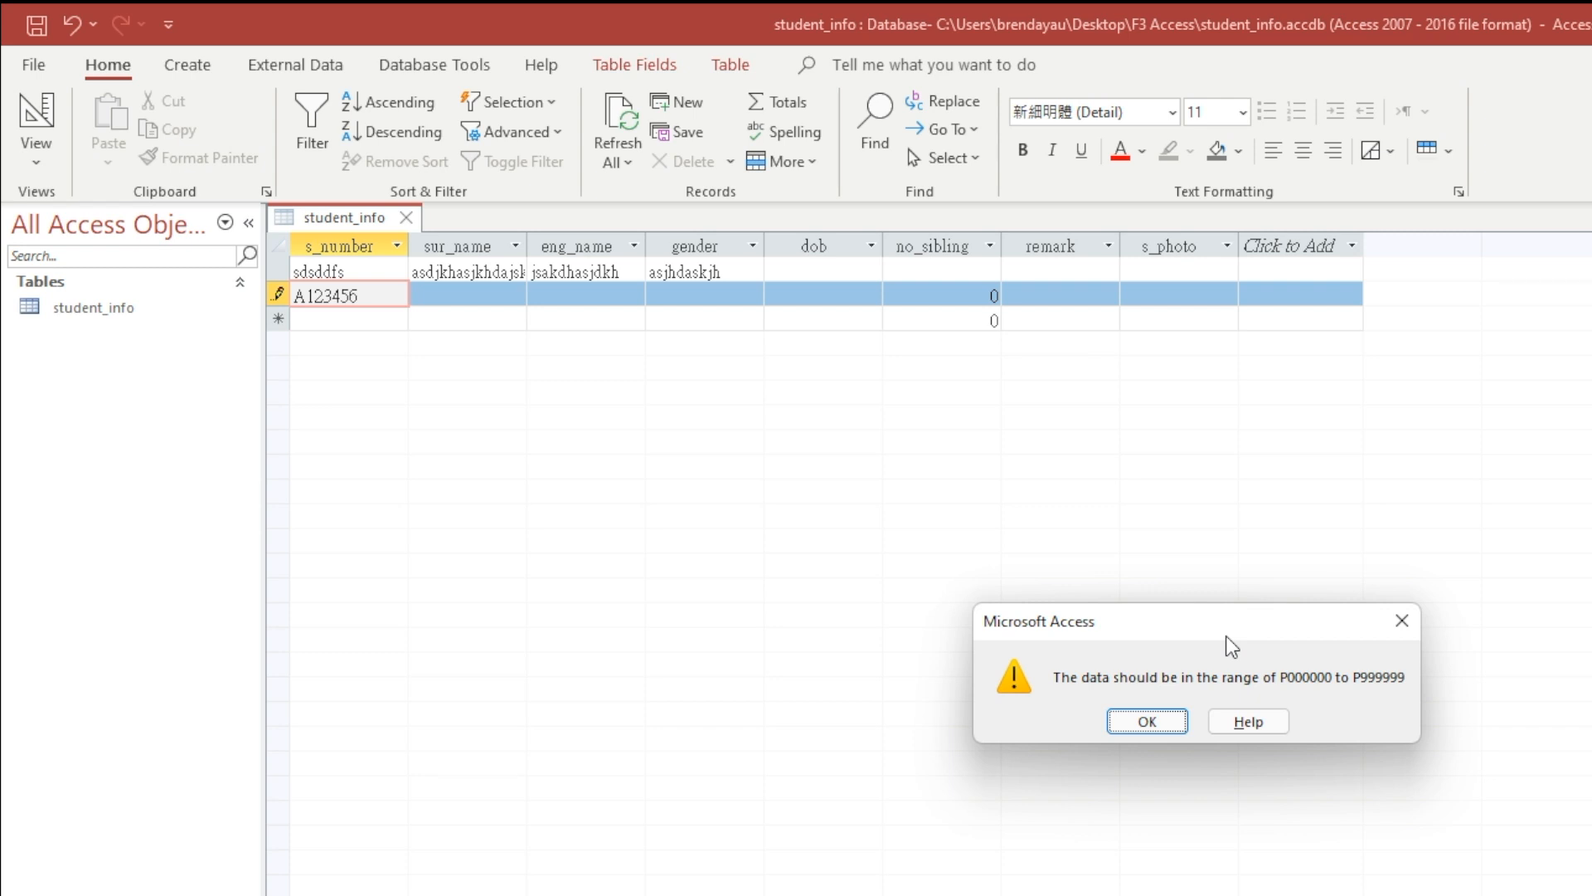
left_click(1160, 715)
- Try to switch the table to Design View while the invalid s_number entry is still in the new record
left_click(37, 154)
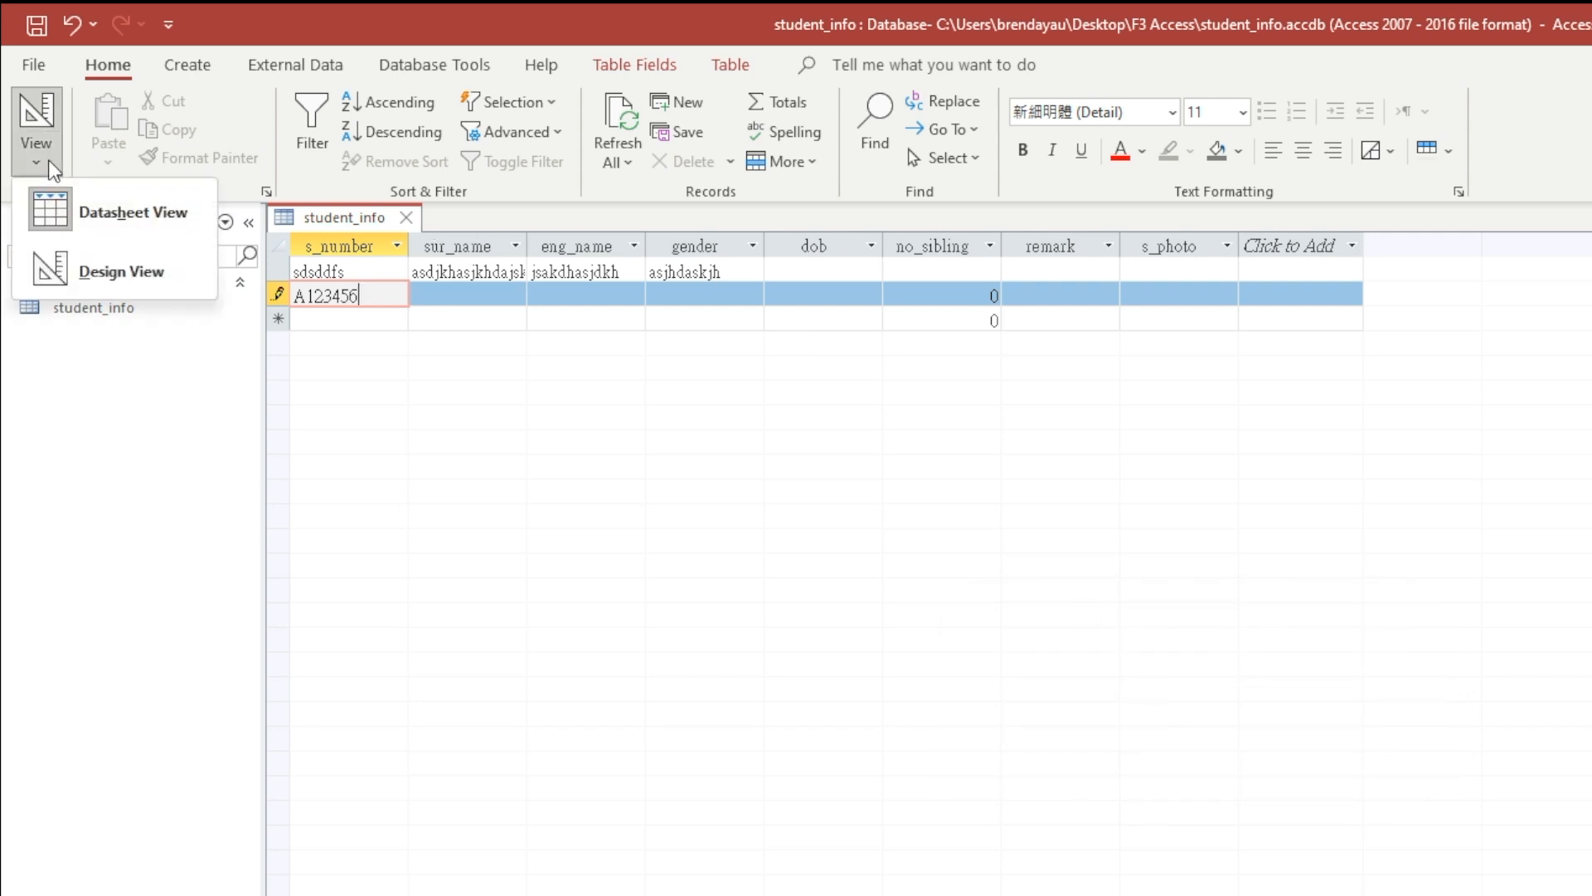
left_click(93, 258)
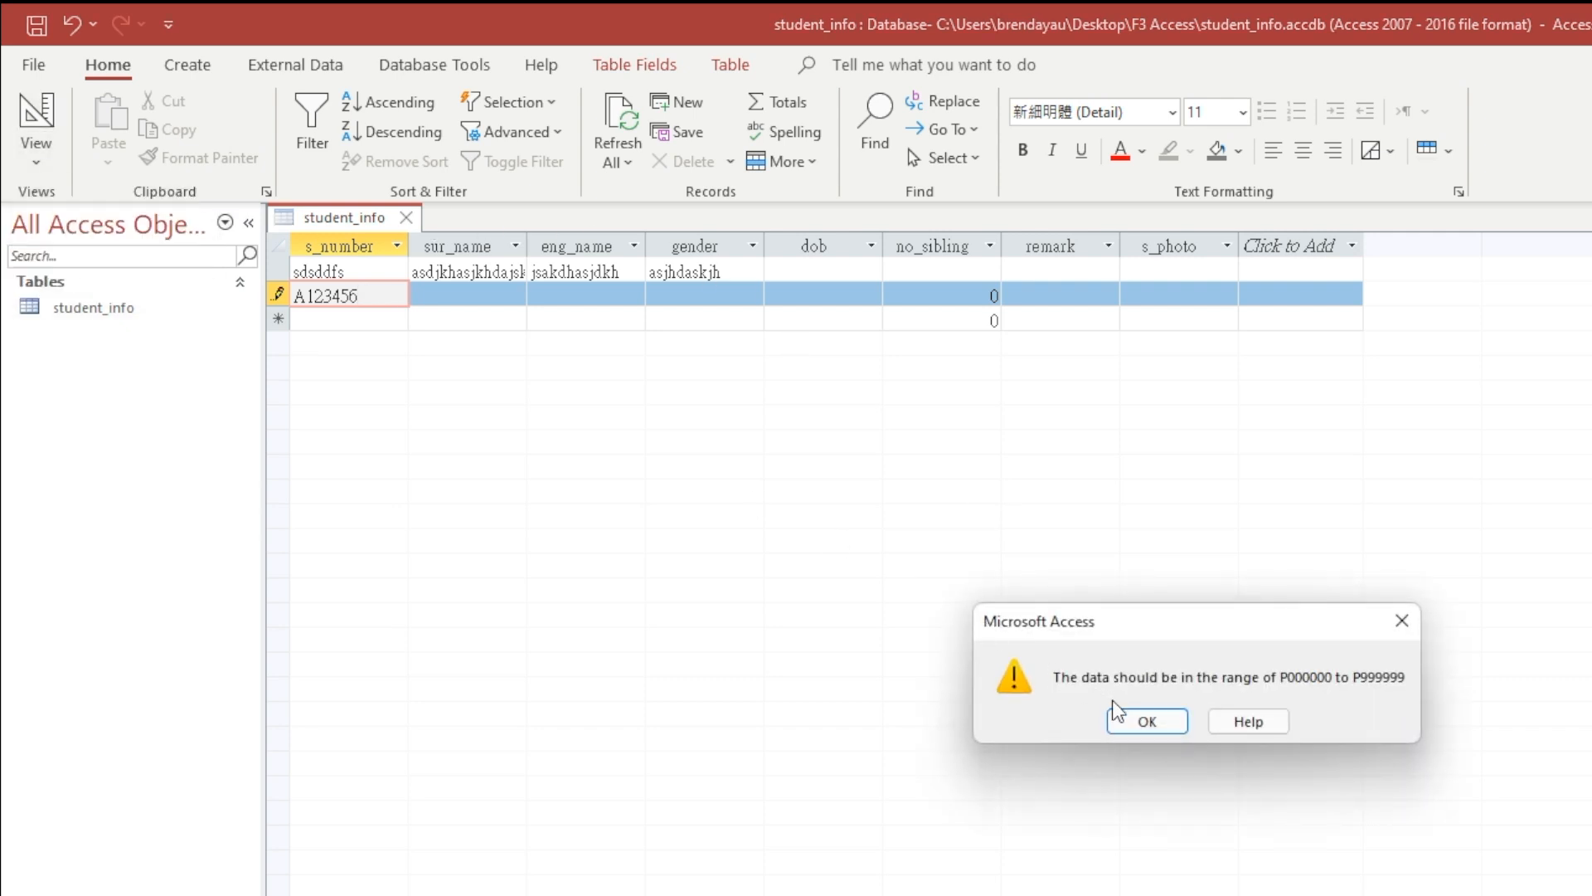
left_click(1145, 718)
left_click(36, 154)
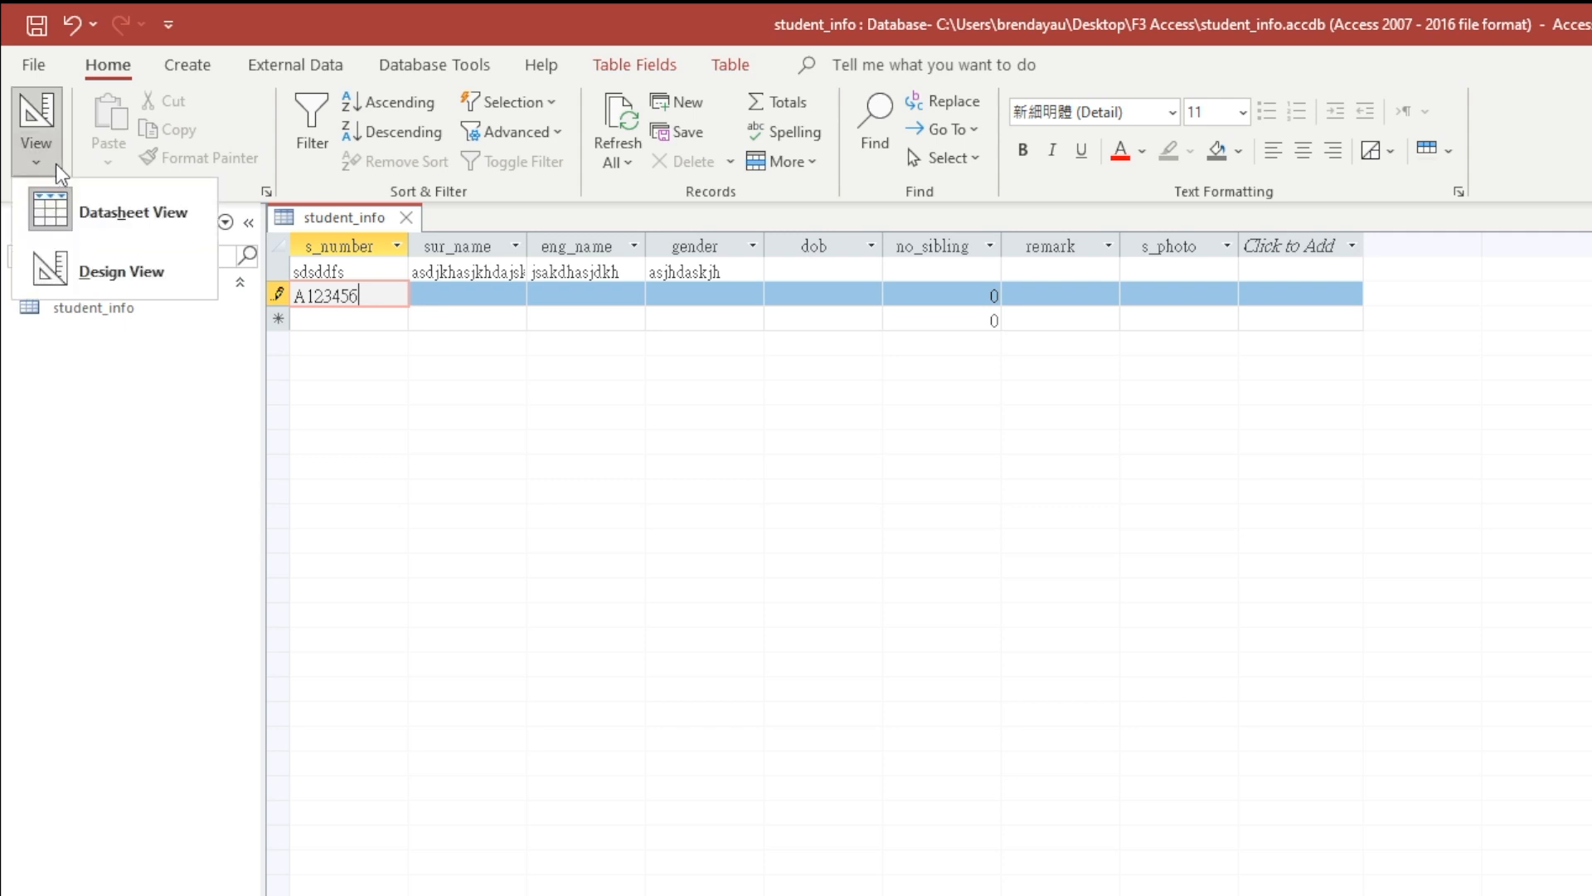
left_click(116, 261)
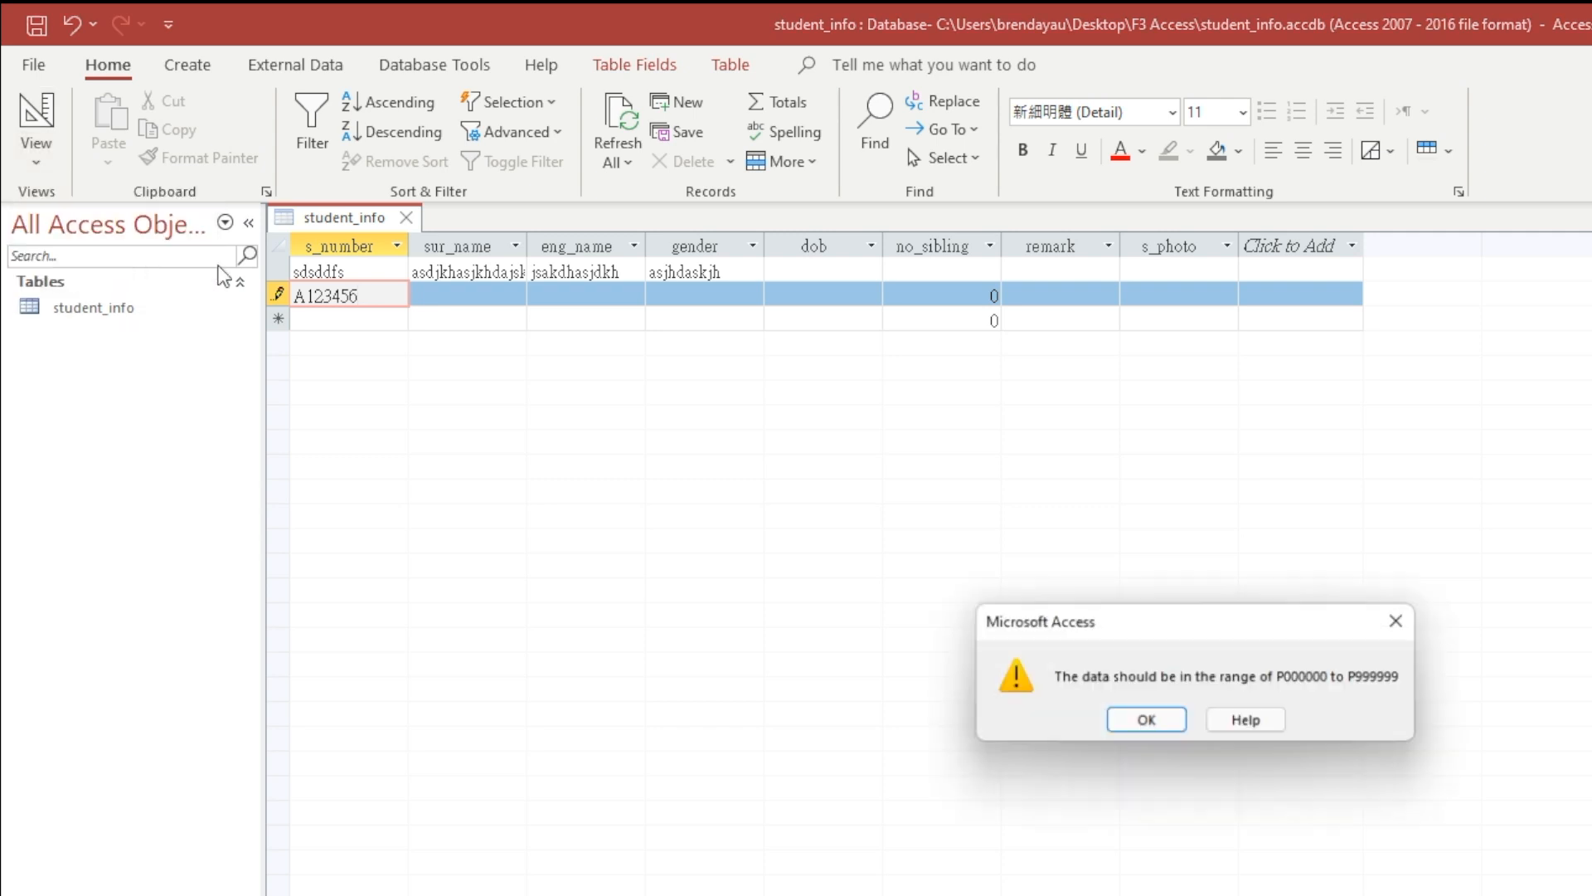
left_click(1147, 719)
- Discard the invalid new record and switch the student_info table to Design View
key("Escape")
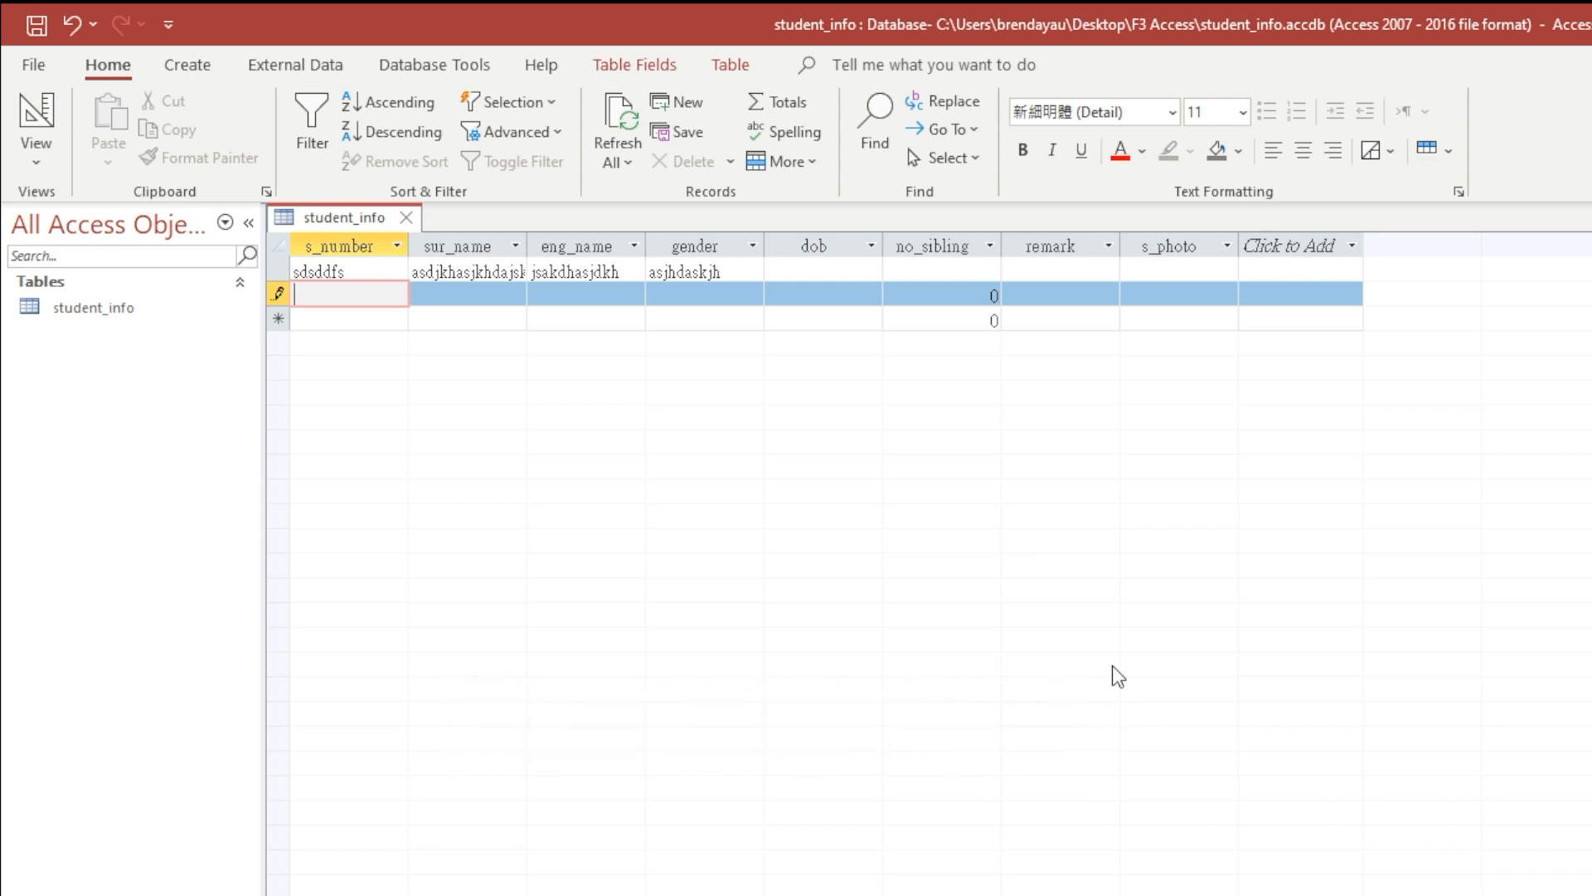
key("Escape")
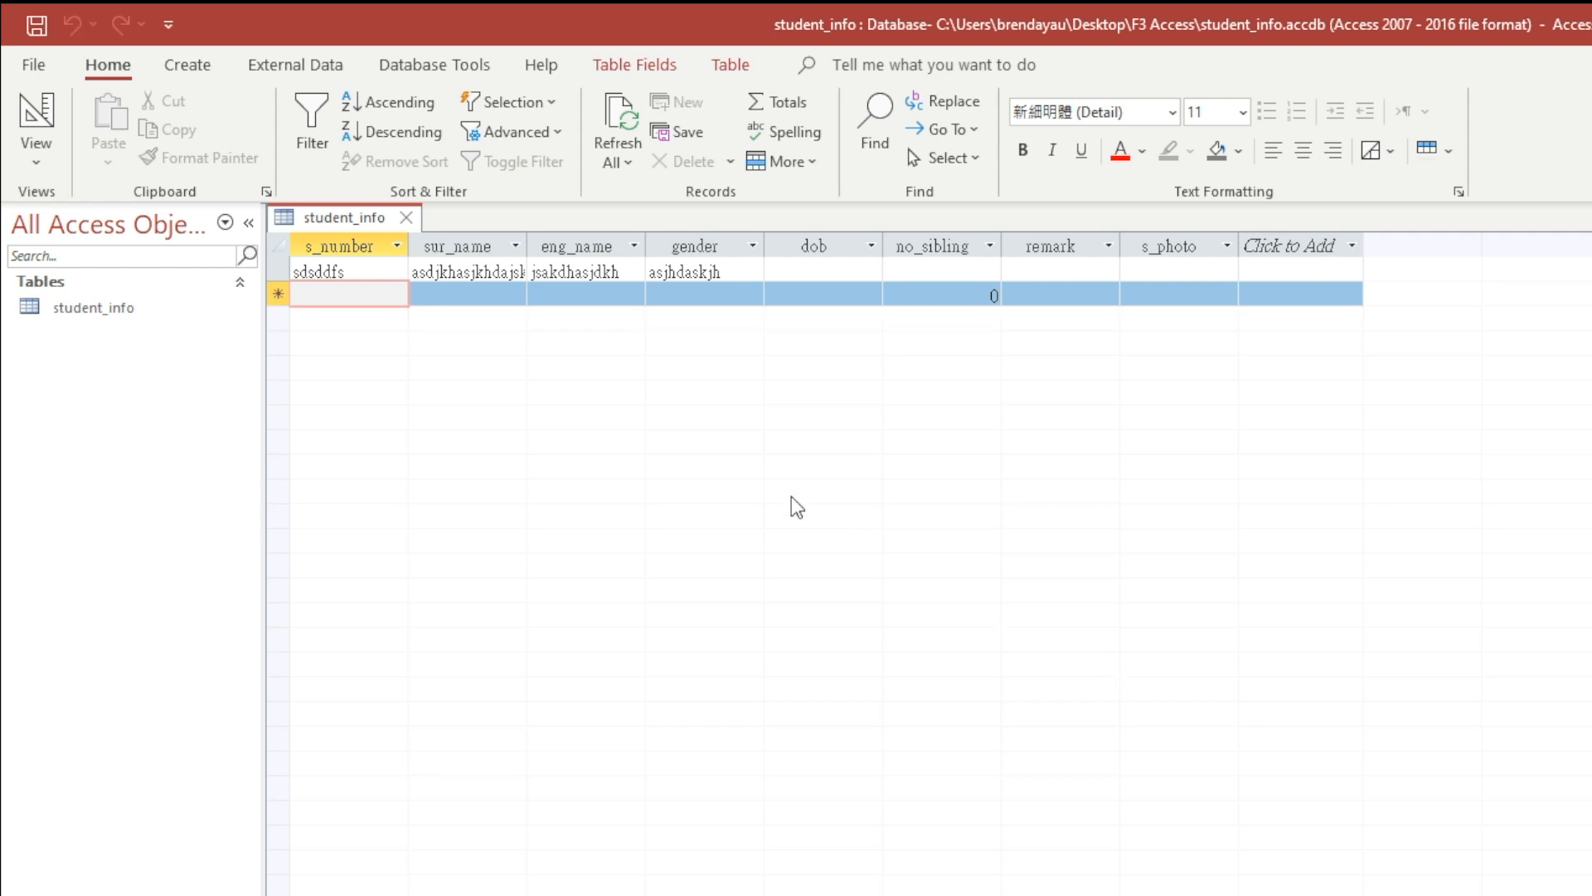
left_click(36, 170)
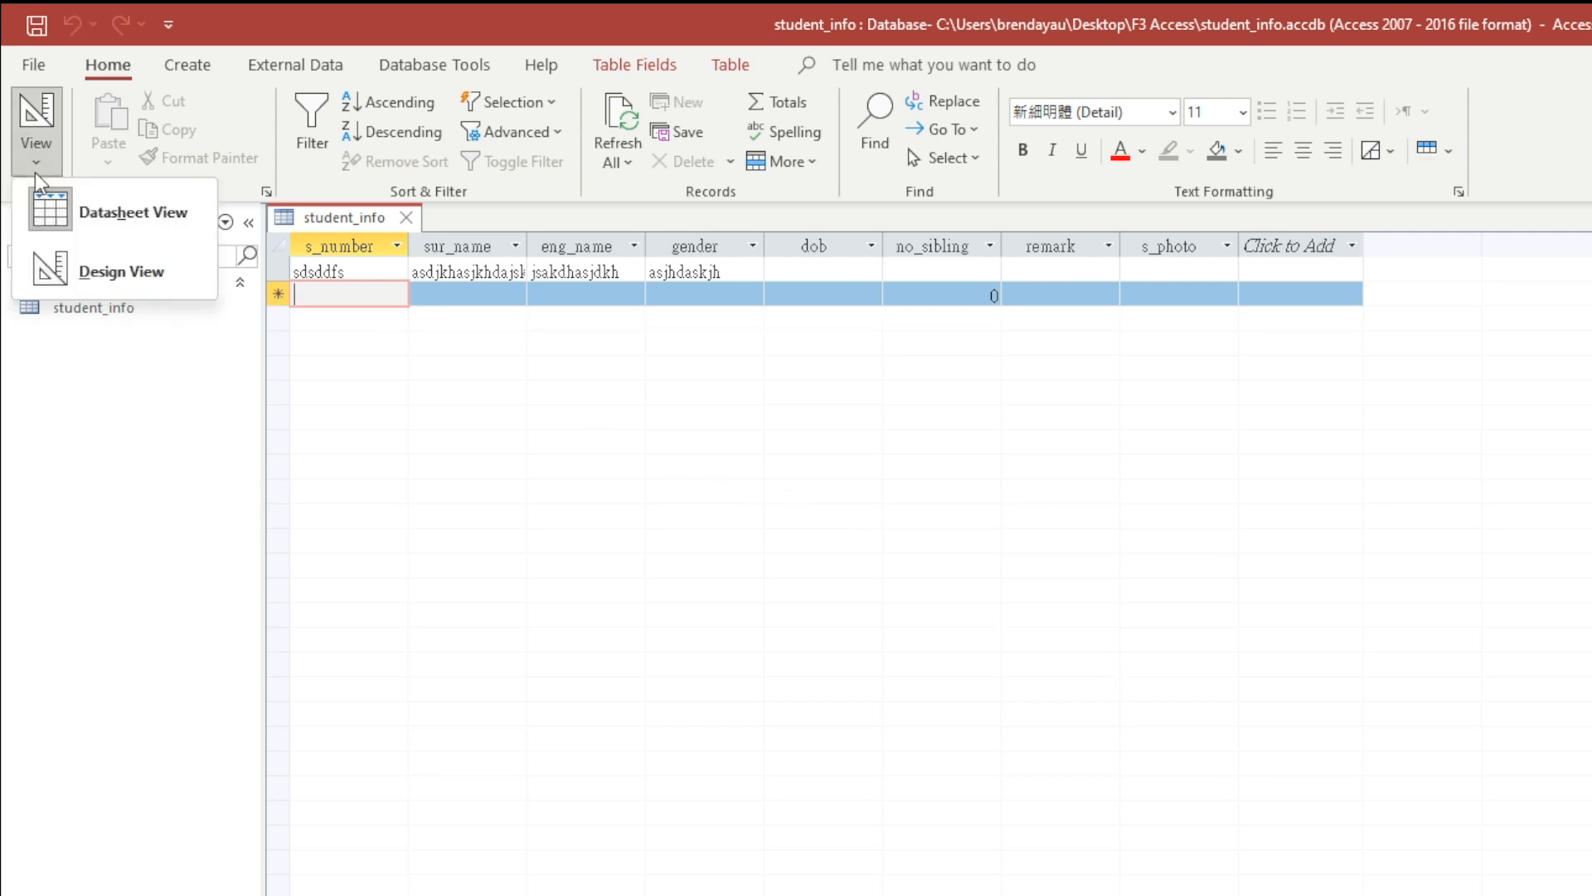
left_click(97, 257)
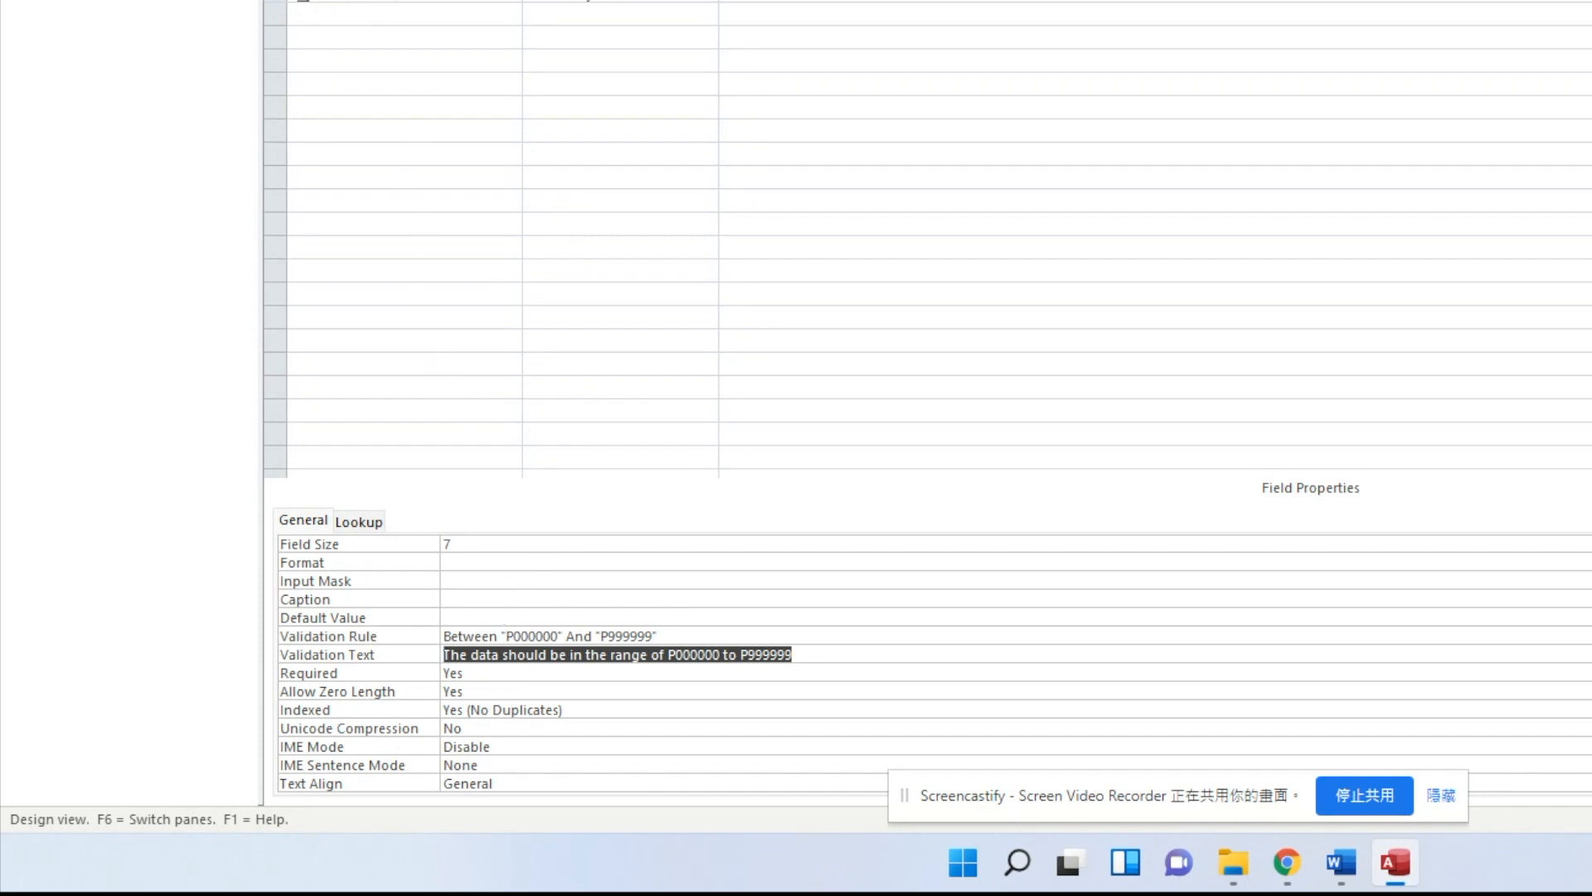
- Review the default value of the no_sibling field and set the gender field's default value to ="F"
left_click(431, 2)
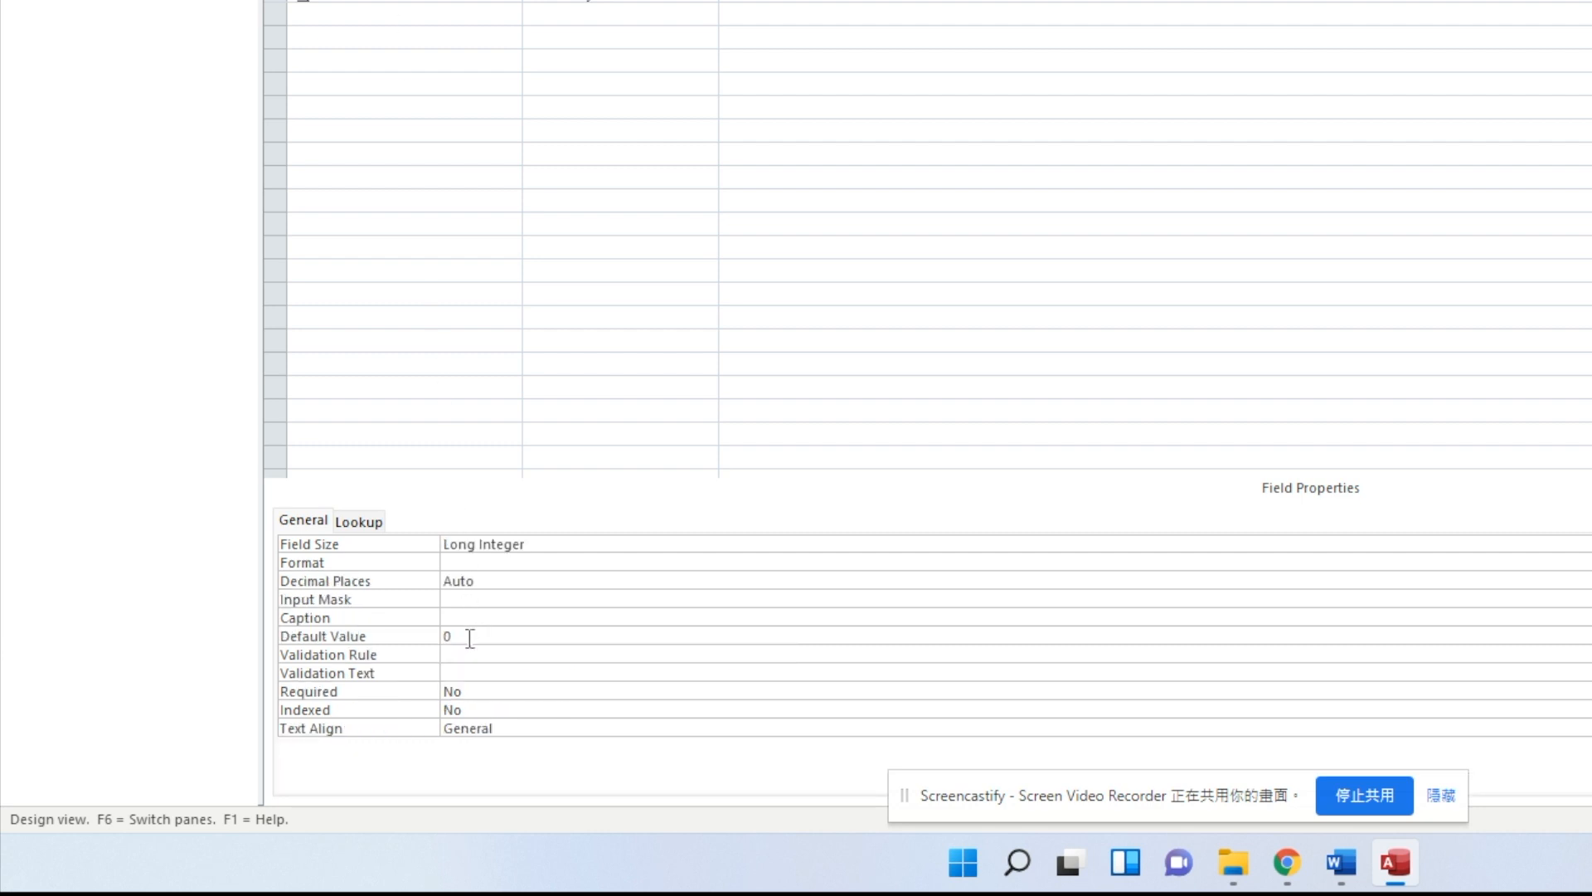
left_click_drag(469, 639, 448, 638)
left_click(480, 618)
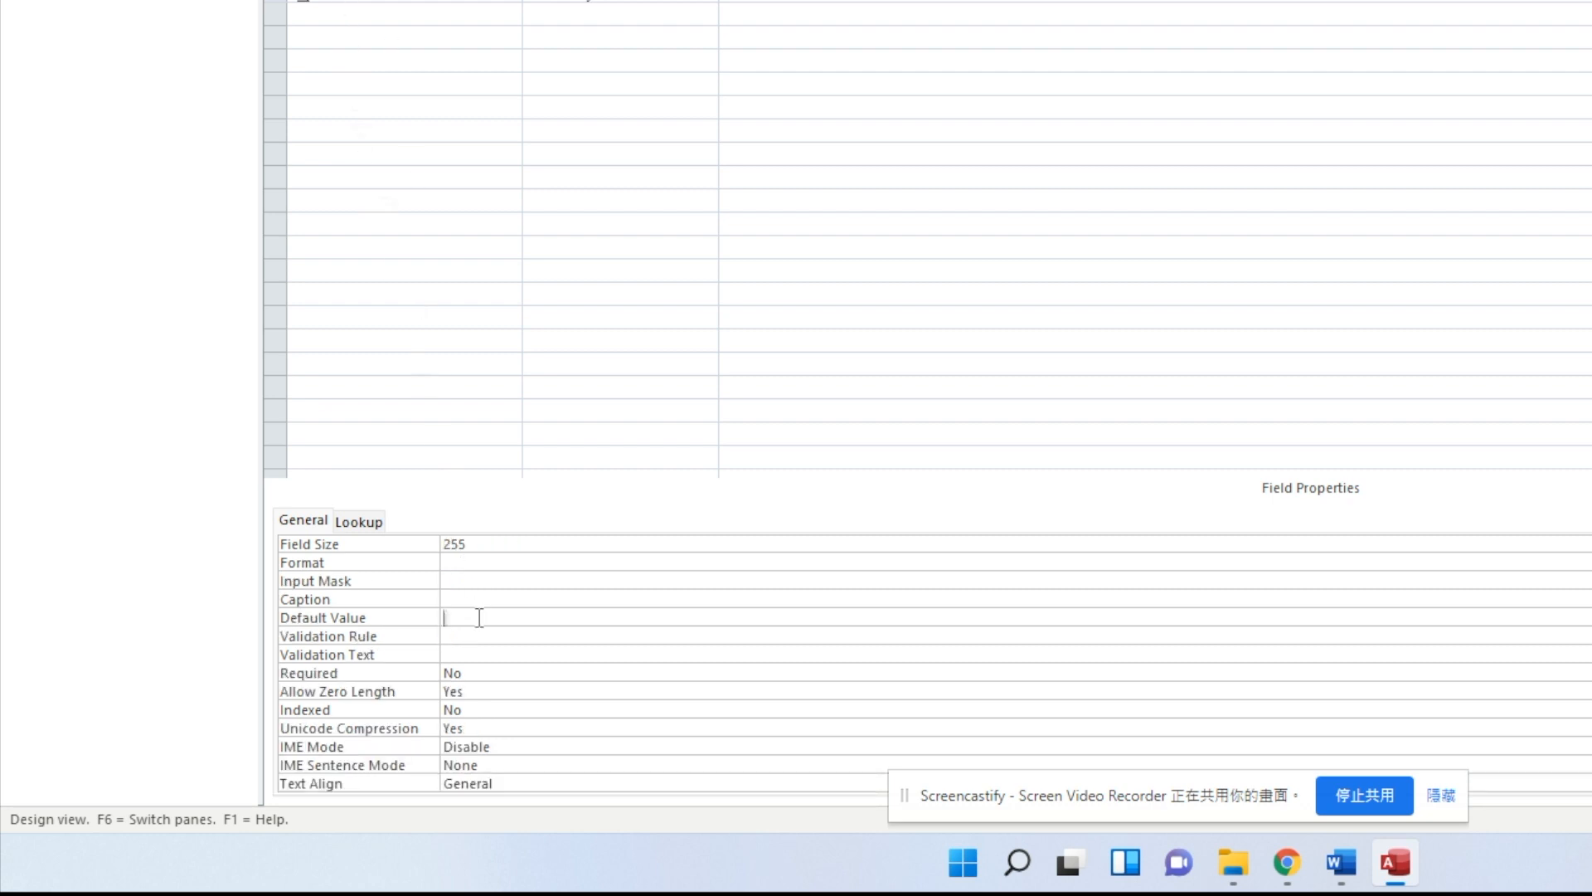
type("=\"F\"")
- Save the table while switching to Datasheet View and check the gender and no_sibling default values in the new record
left_click(1130, 290)
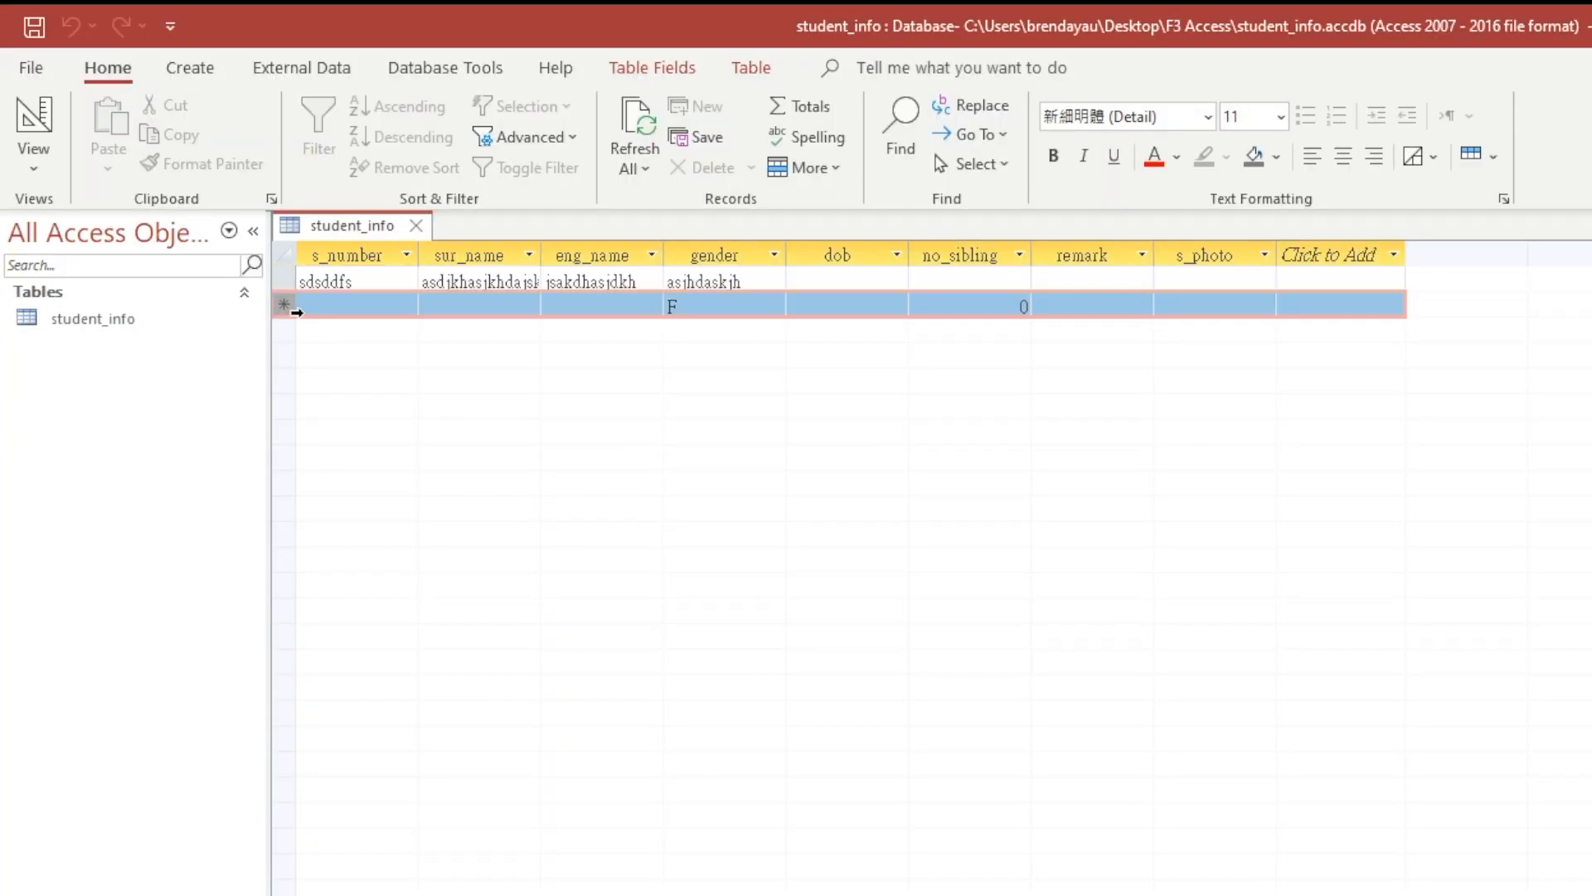
left_click(694, 314)
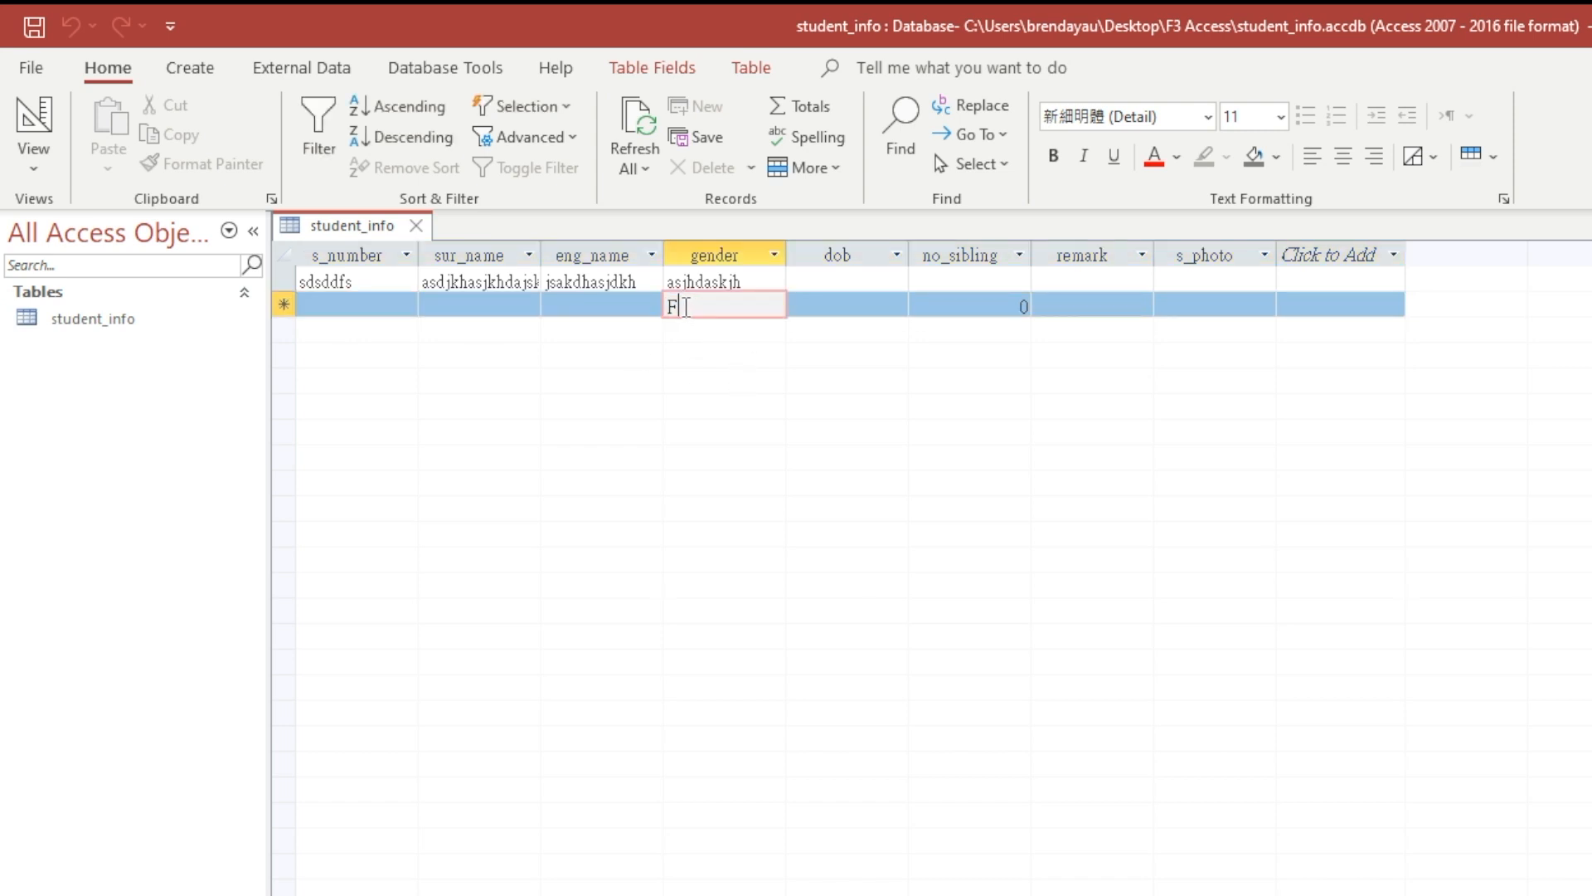
double_click(1021, 307)
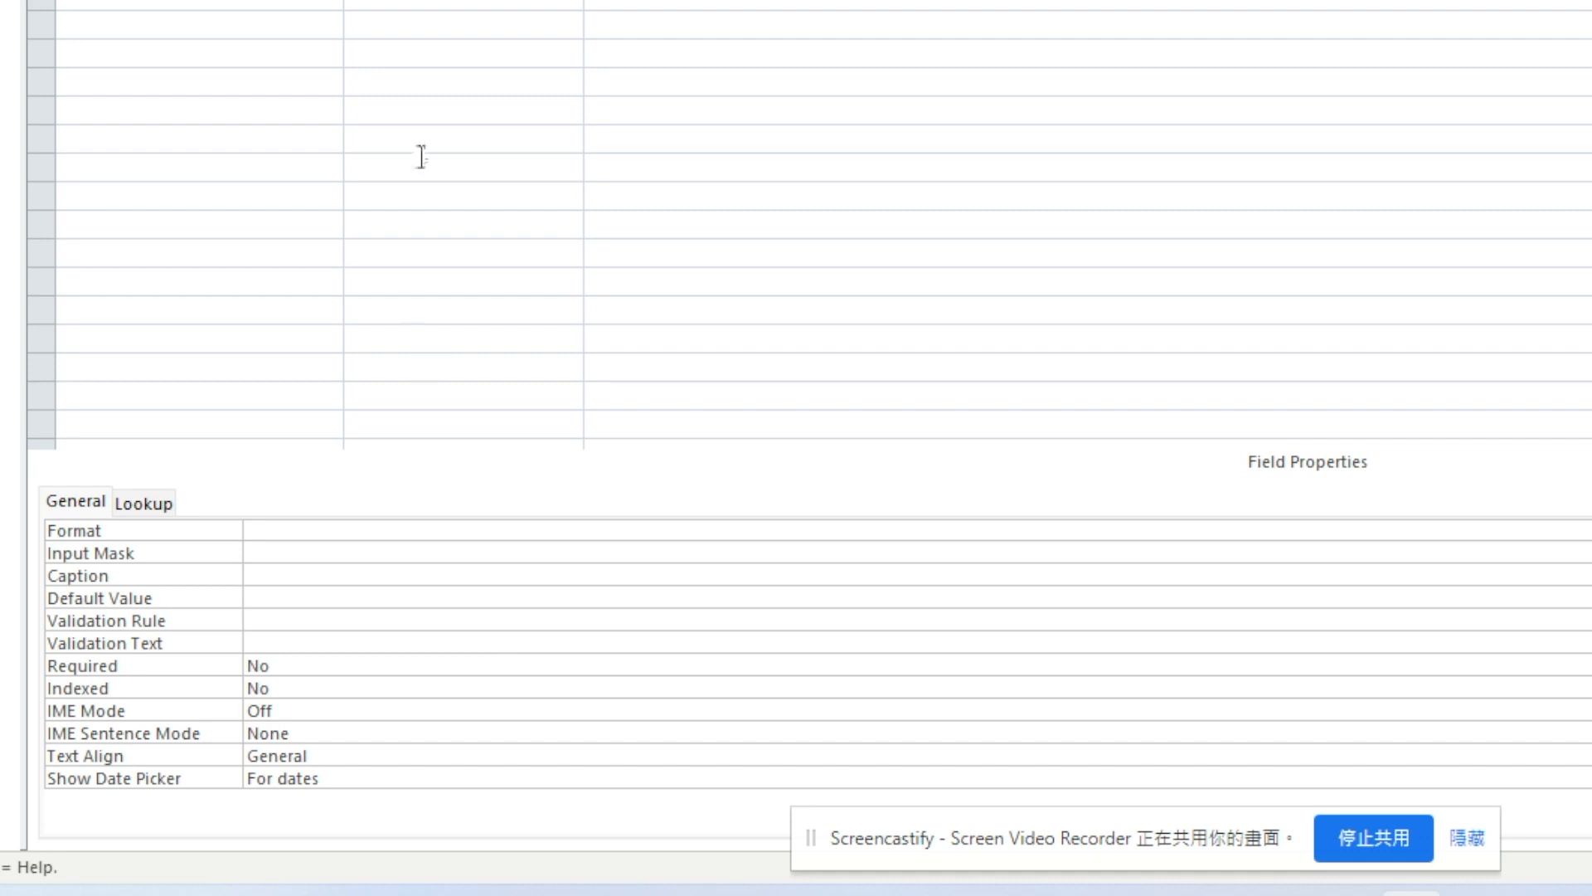
- Set the dob field's format to Short Date and save the table while switching to Datasheet View
left_click(404, 529)
left_click(1591, 530)
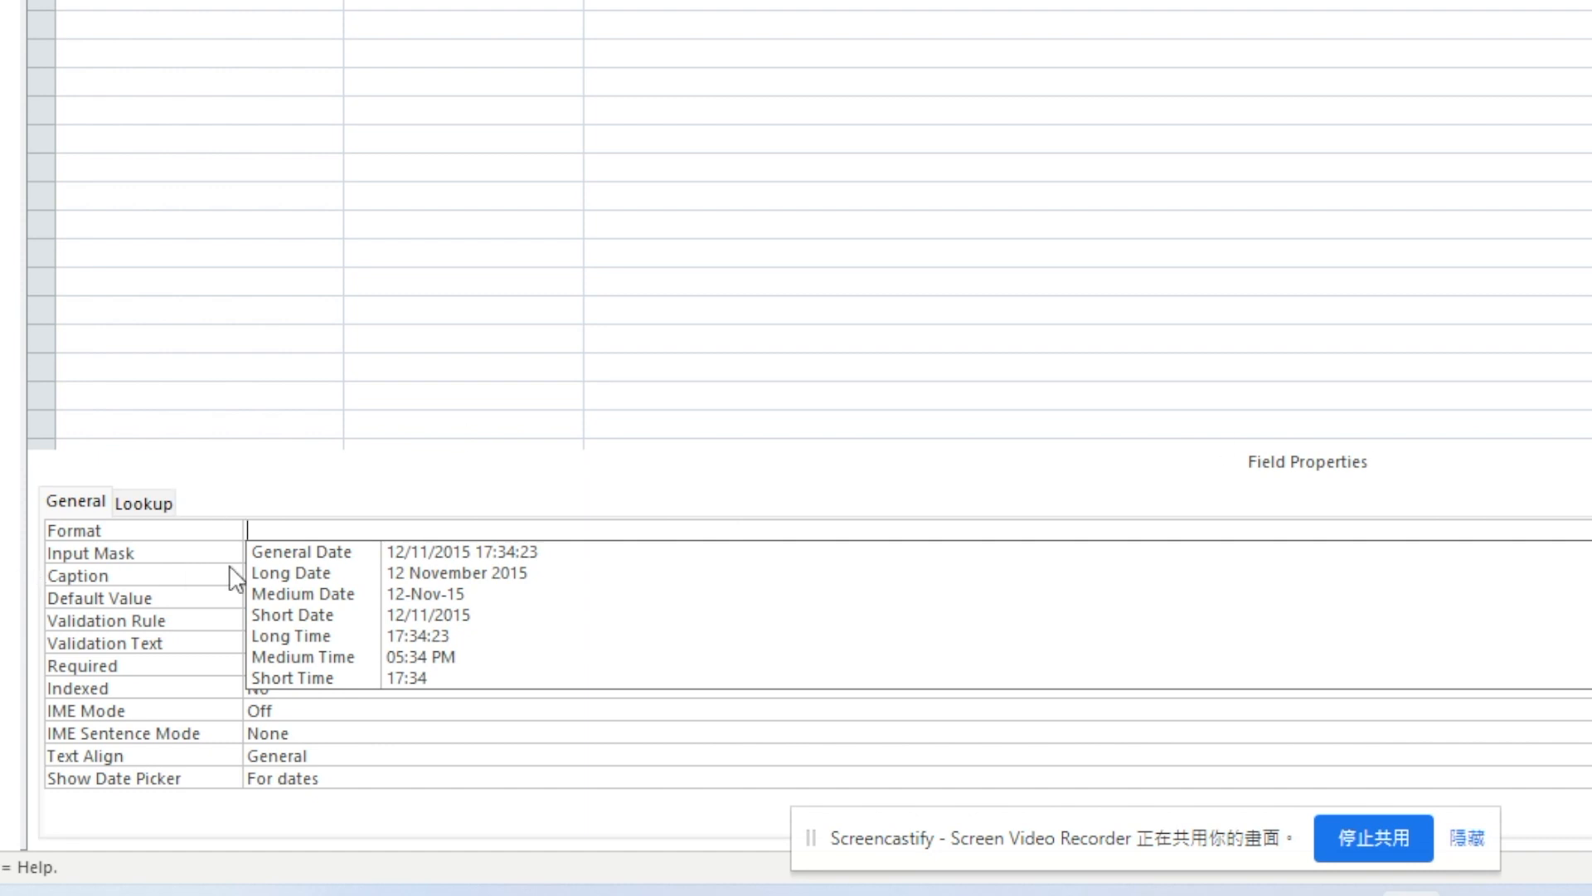
left_click(340, 617)
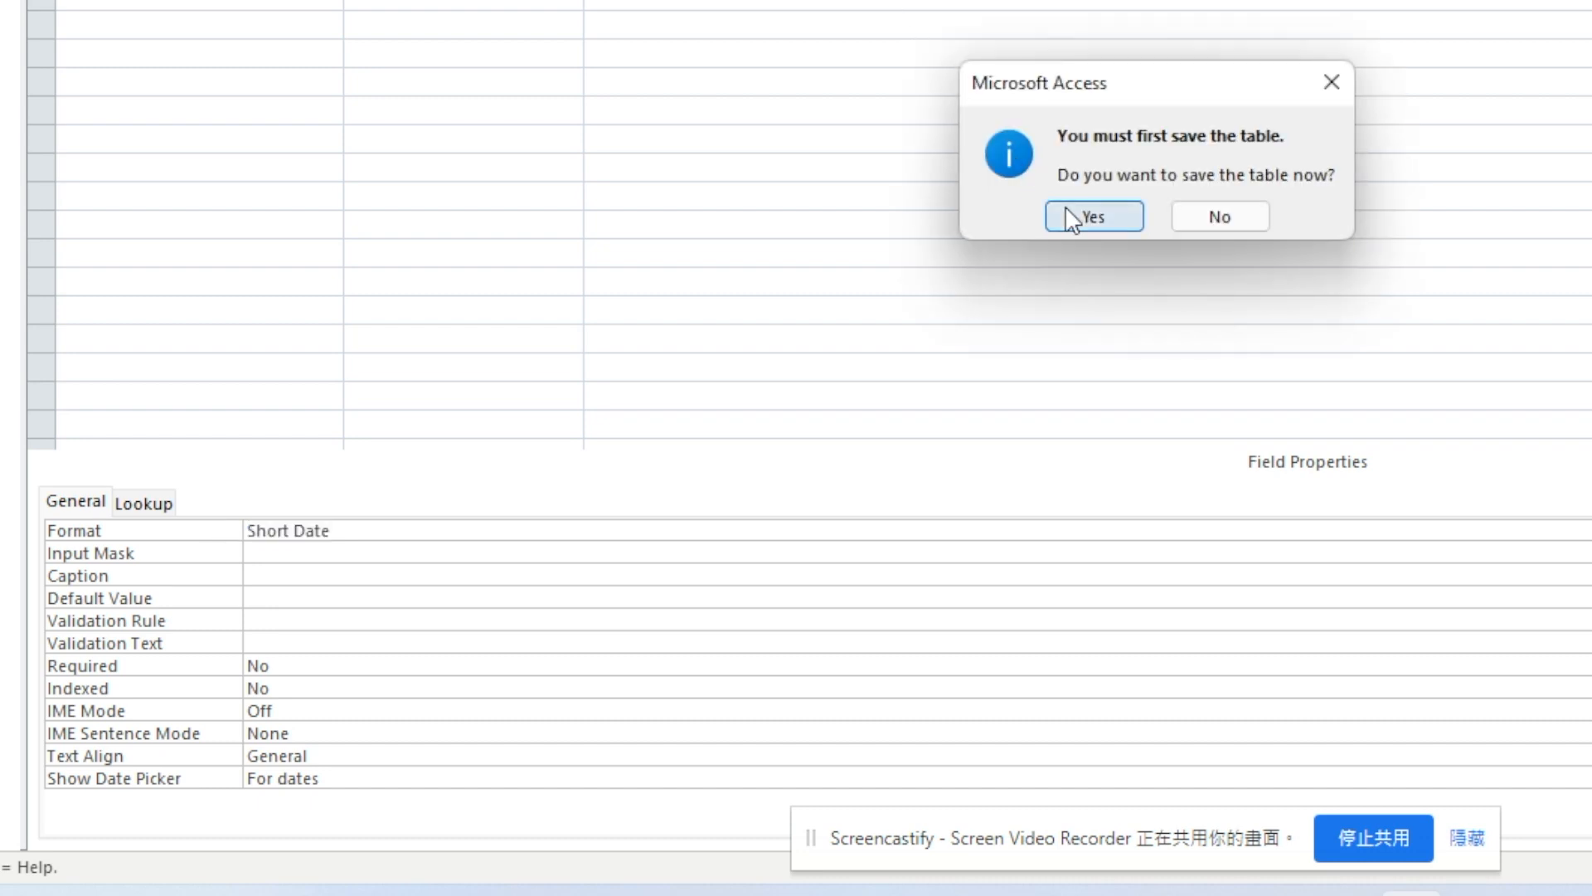
left_click(1068, 211)
- Test the dob field of the first record by entering a date whose day and month numbers are both above 12
left_click(776, 261)
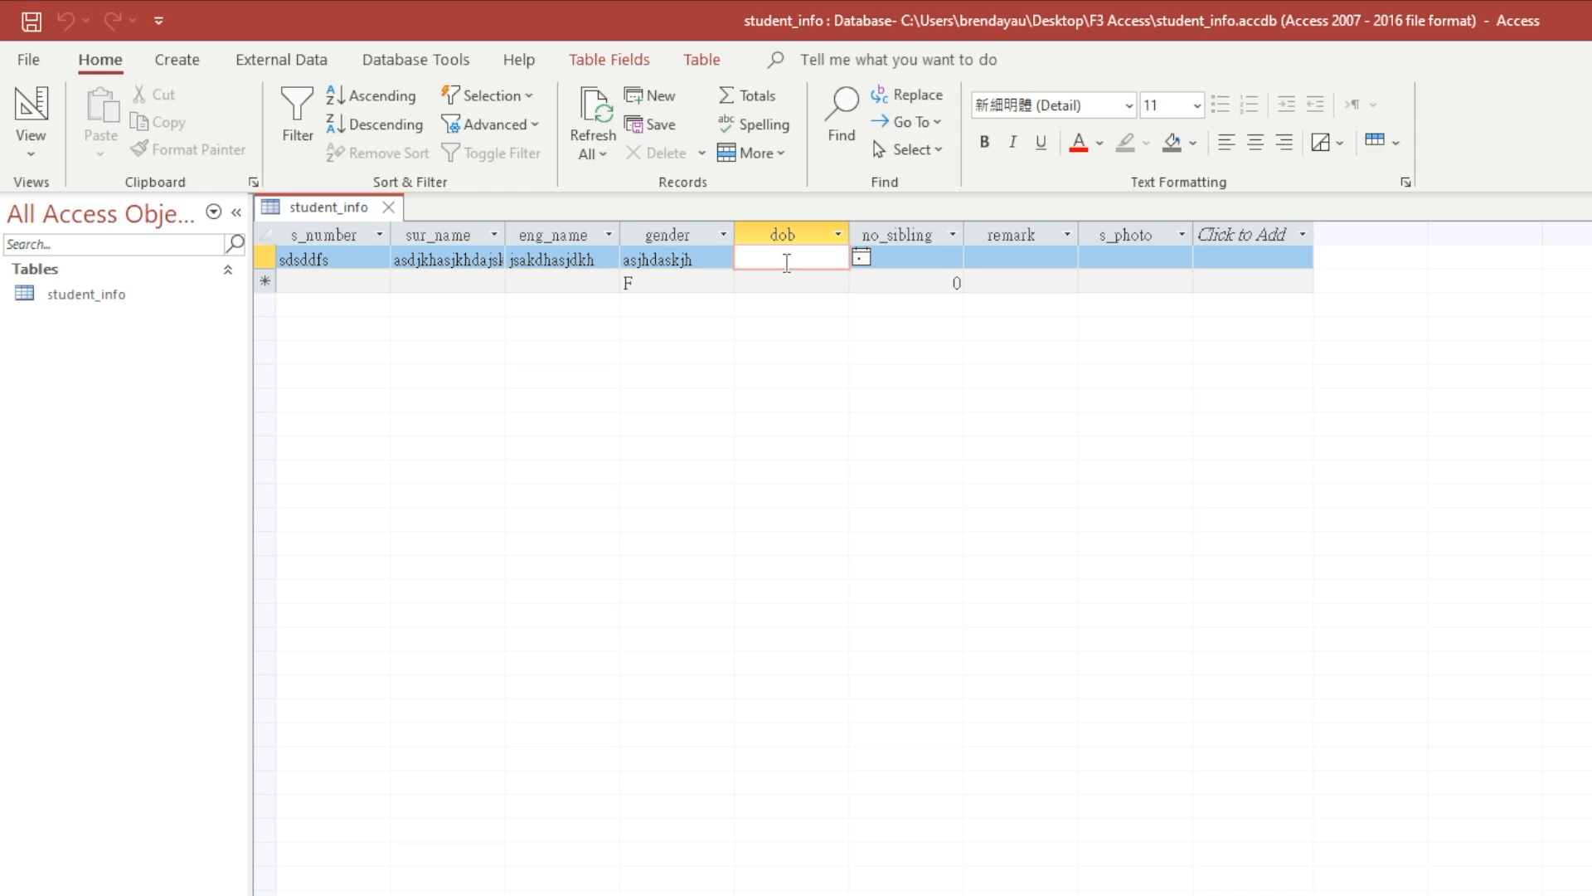
type("30/30/2022")
key("Return")
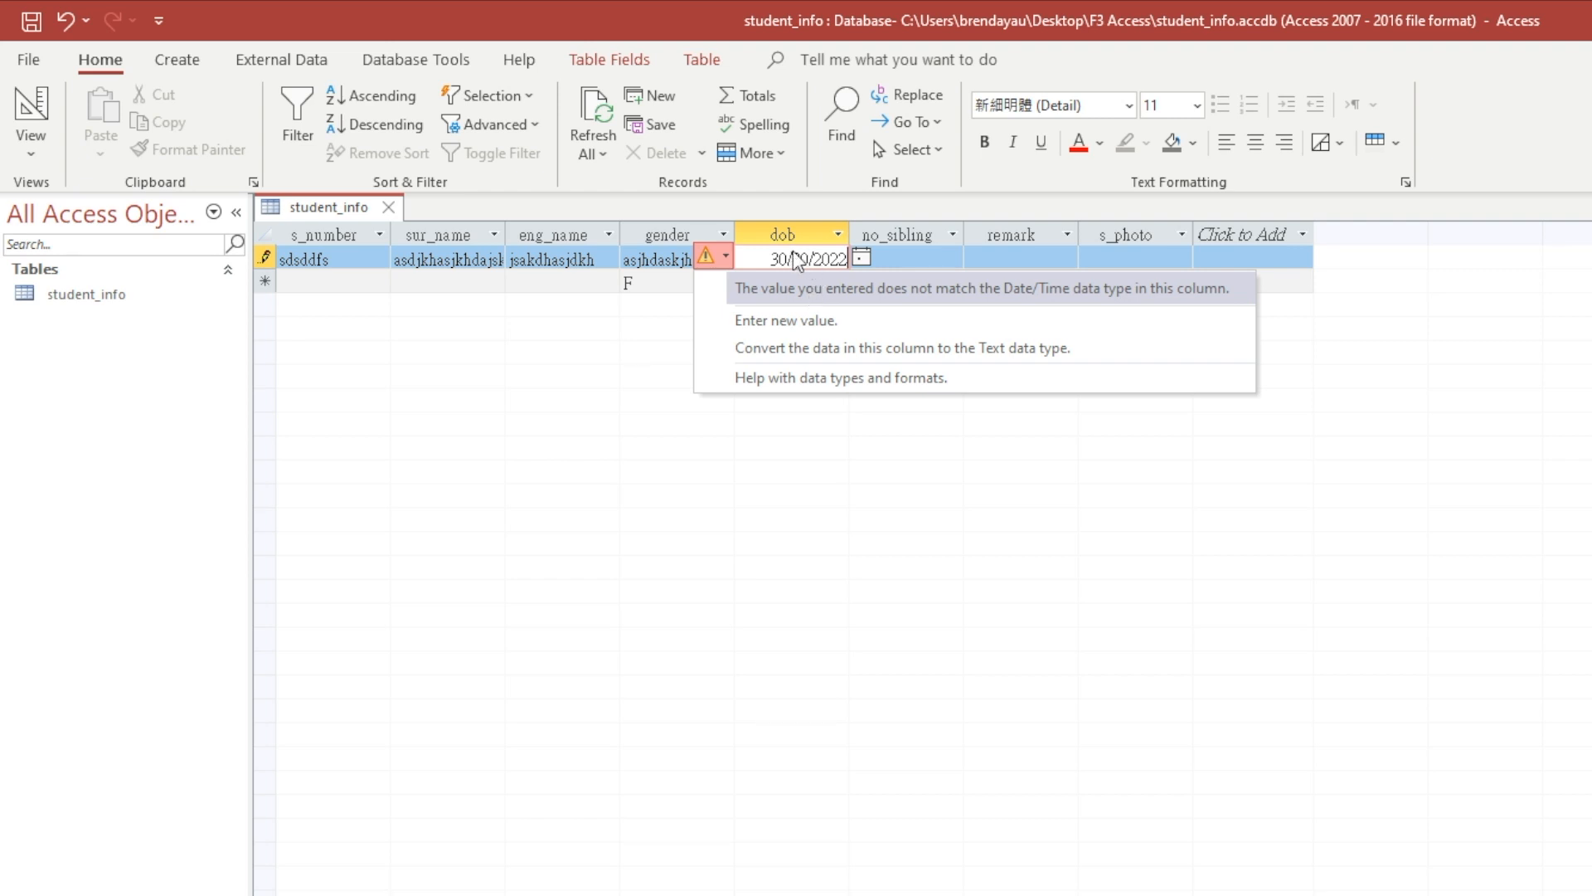
- Correct the first record's date of birth by replacing its first number with 12 and commit the value
left_click(794, 255)
key("shift+Left")
key("shift+Left")
type("12")
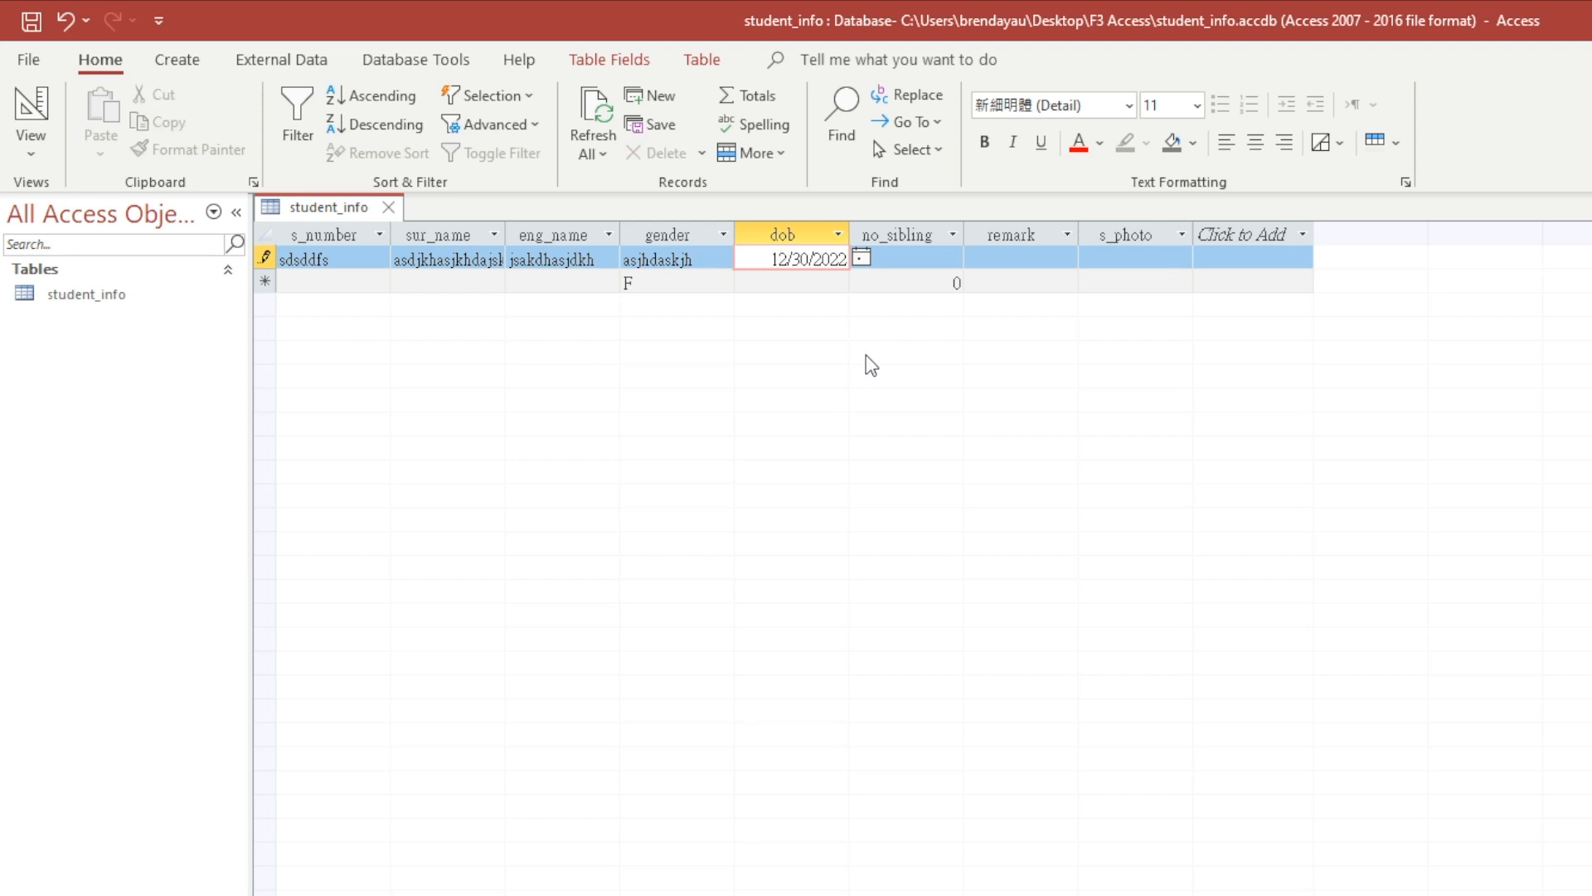
key("Tab")
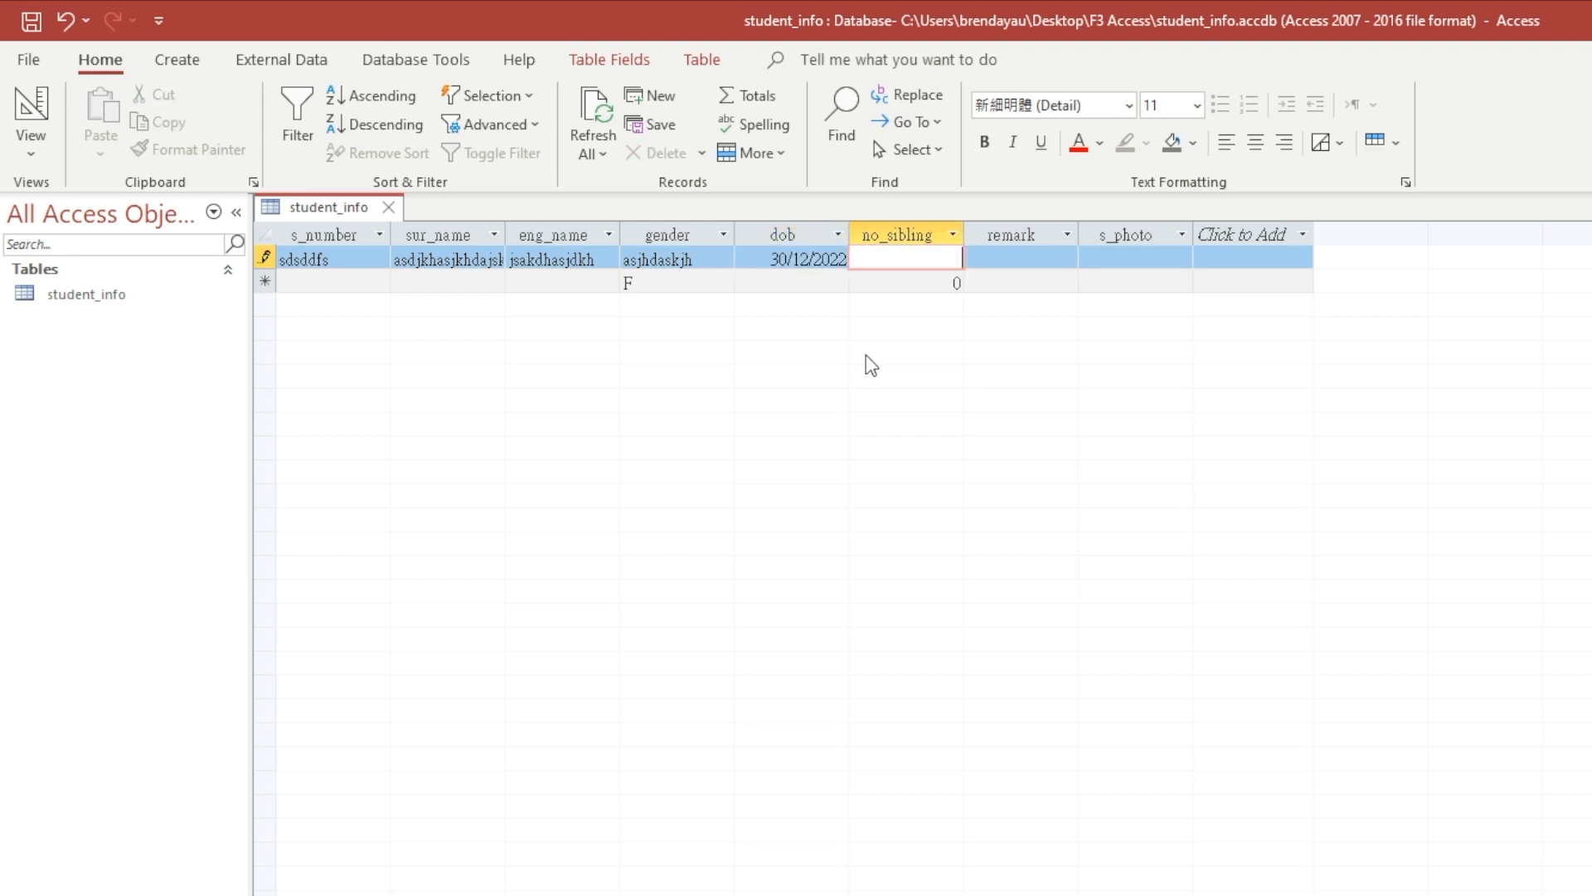
left_click(813, 259)
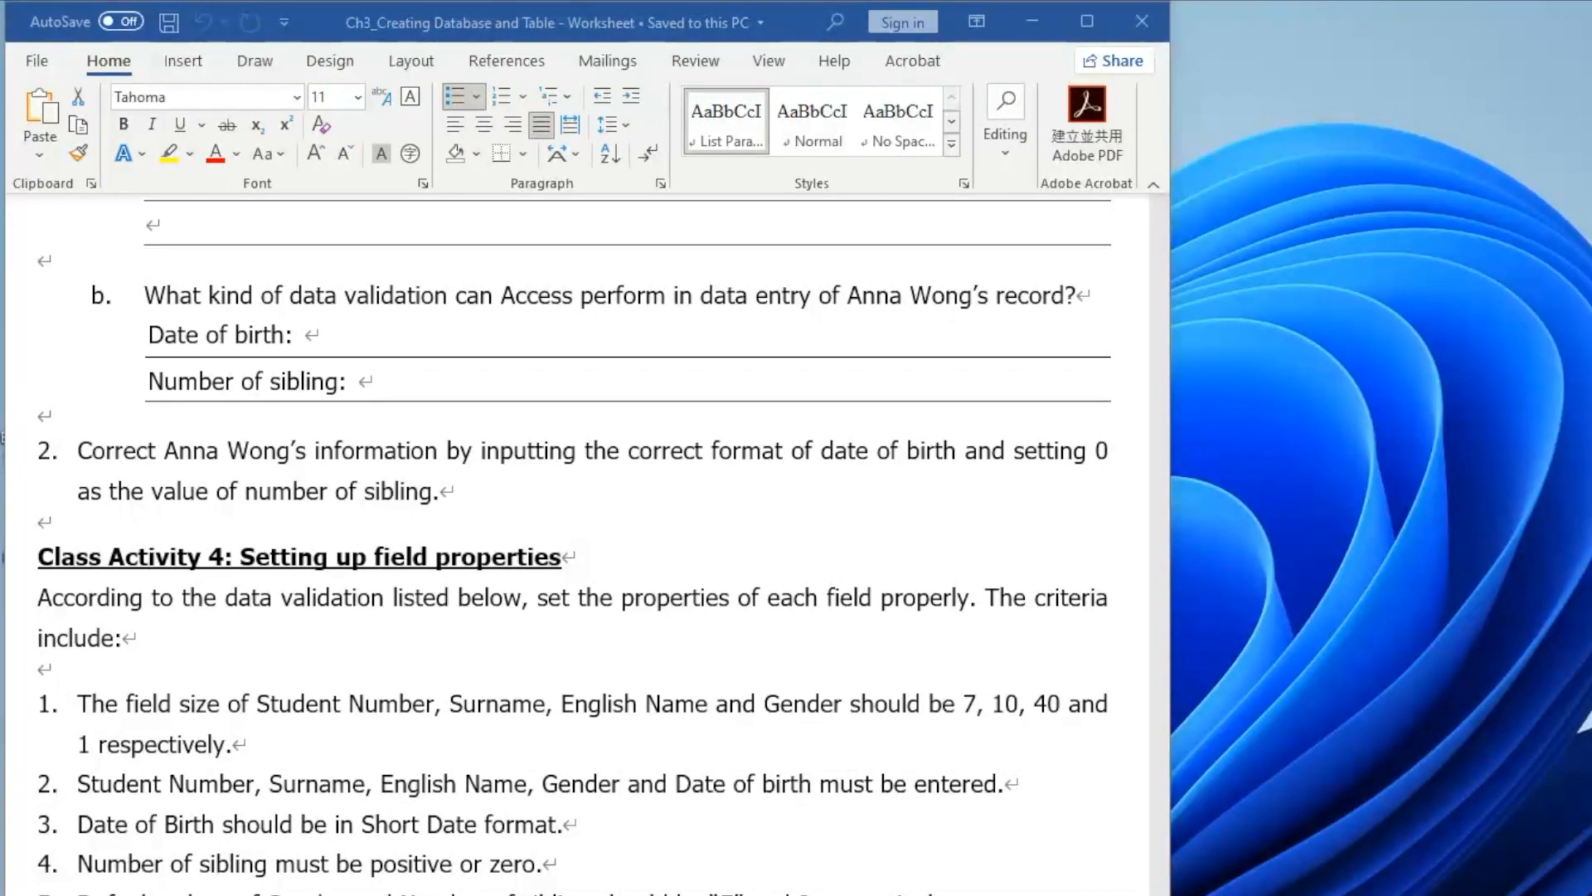
- Switch to the Word worksheet and review the Class Activity 4 criteria and the field properties table
scroll(526, 638, "down", 15)
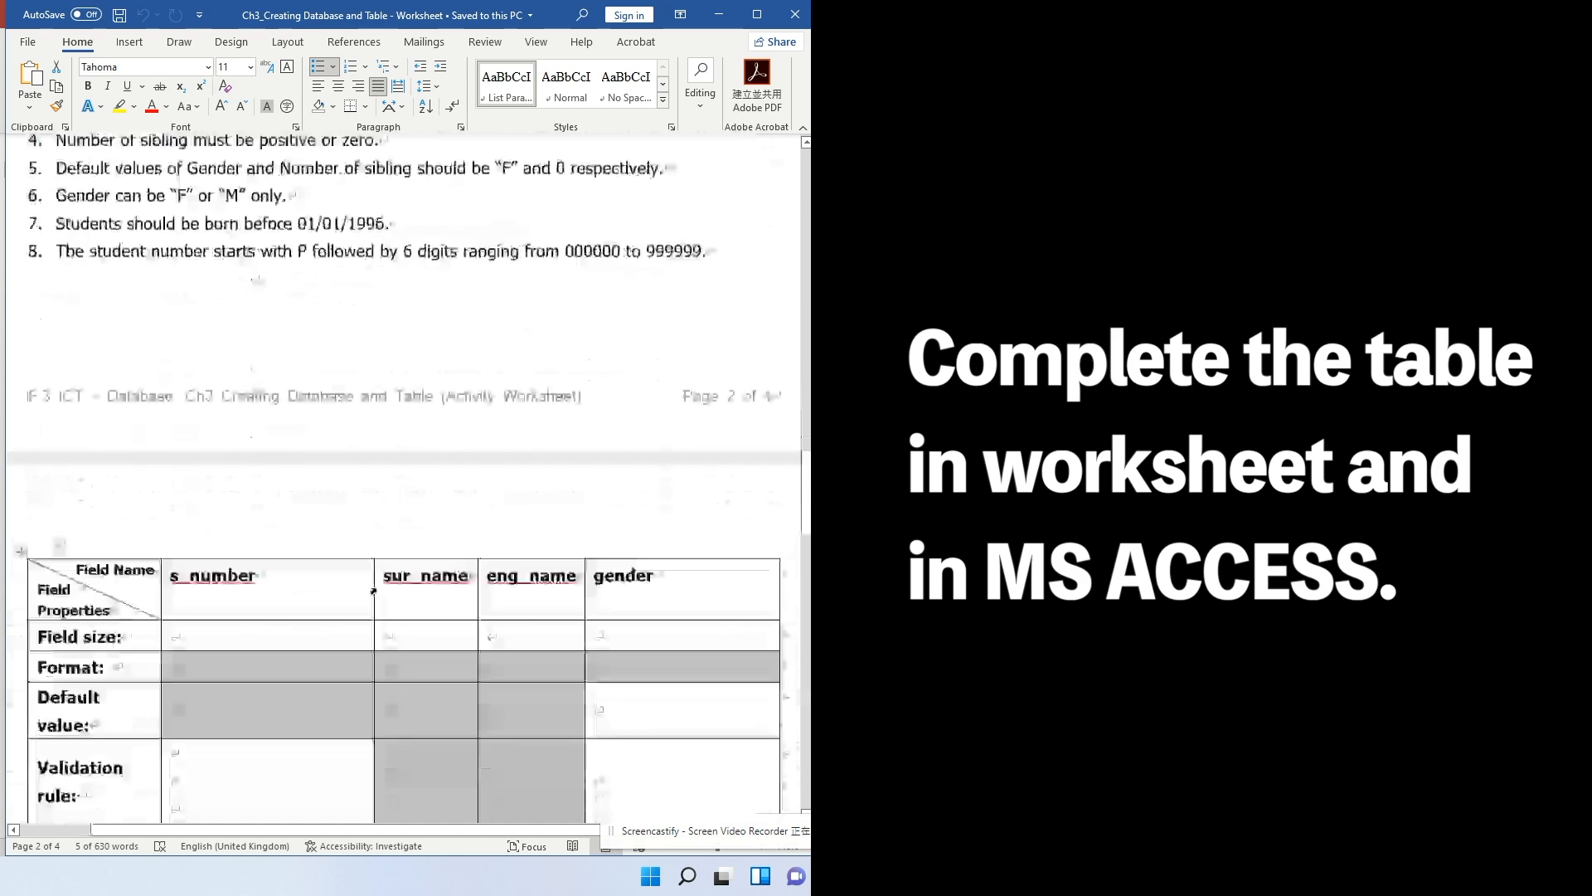